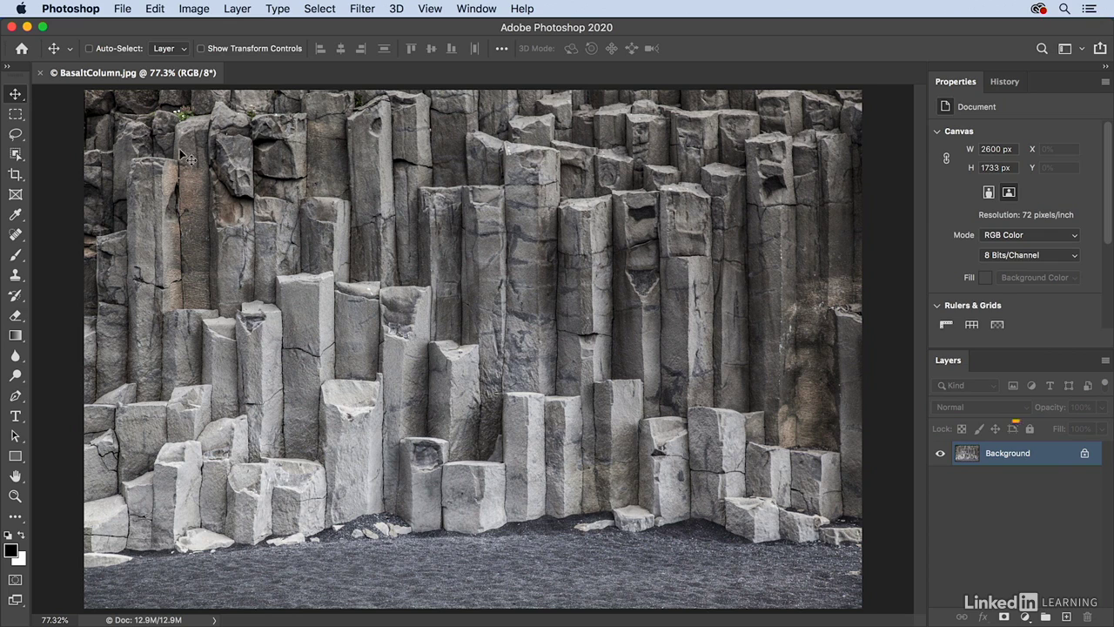
Step: Unlock the Background layer and scale it down proportionally to about 14.4%, placing it near the middle of the canvas
left_click(1085, 454)
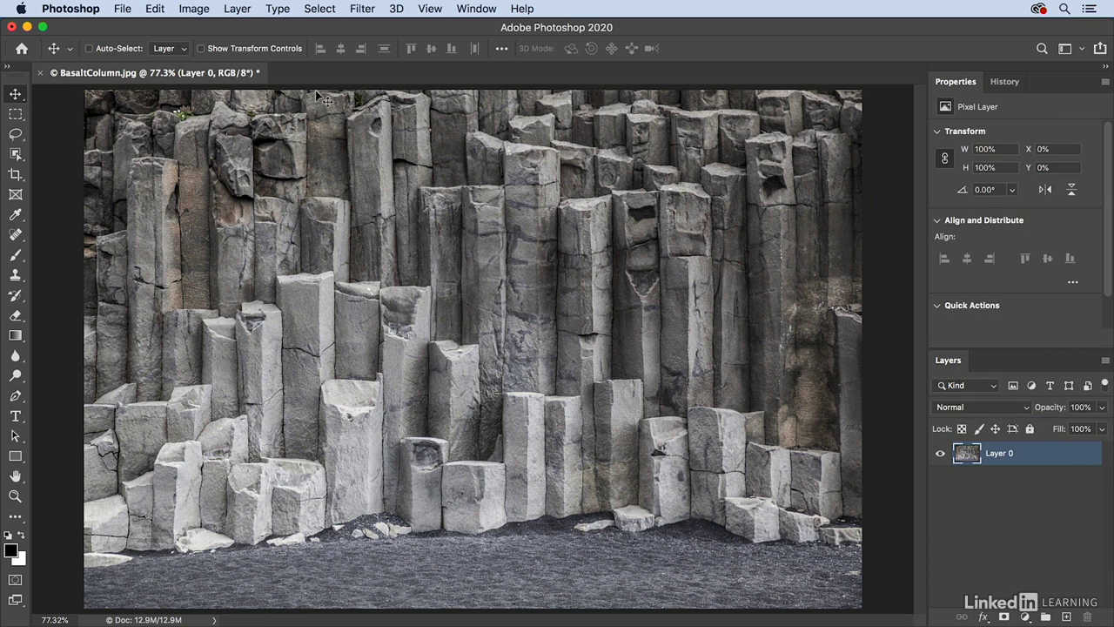
left_click(162, 12)
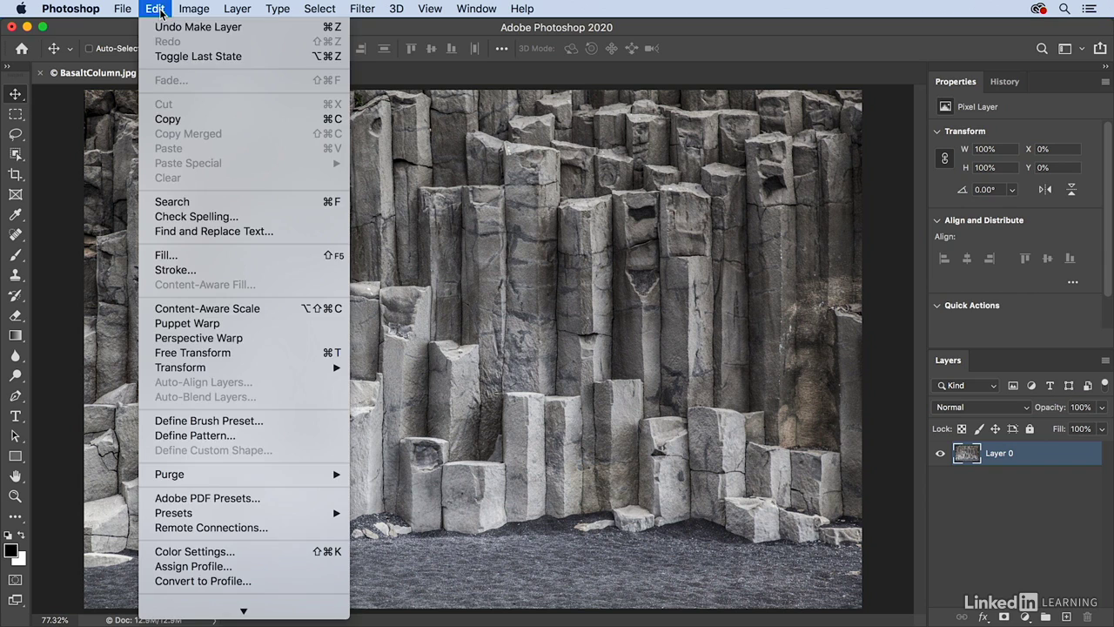
mouse_move(261, 367)
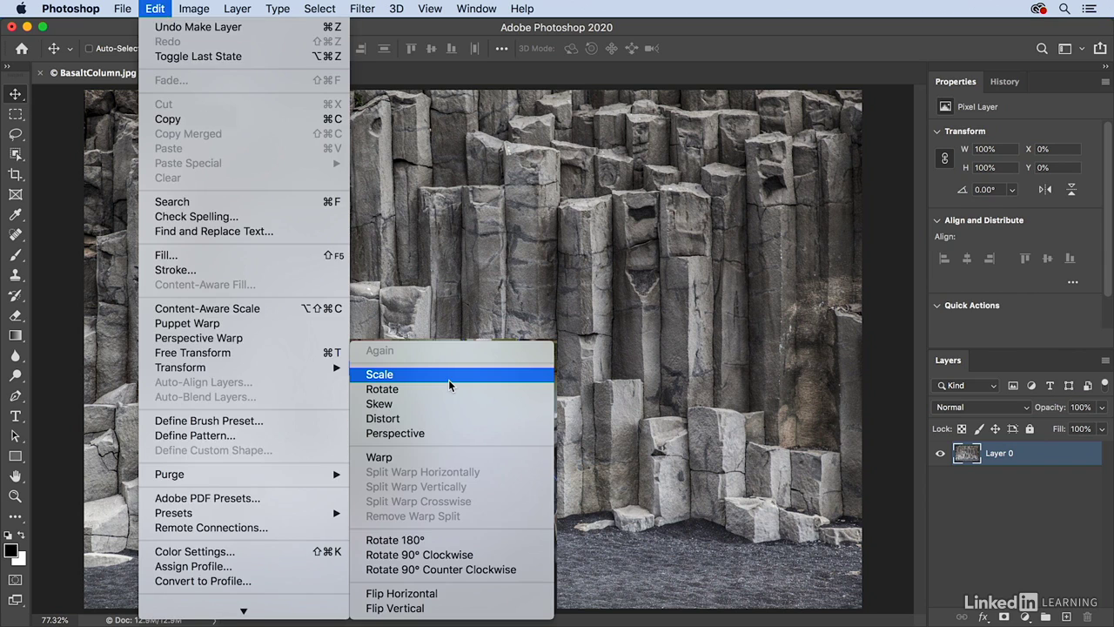
left_click(448, 380)
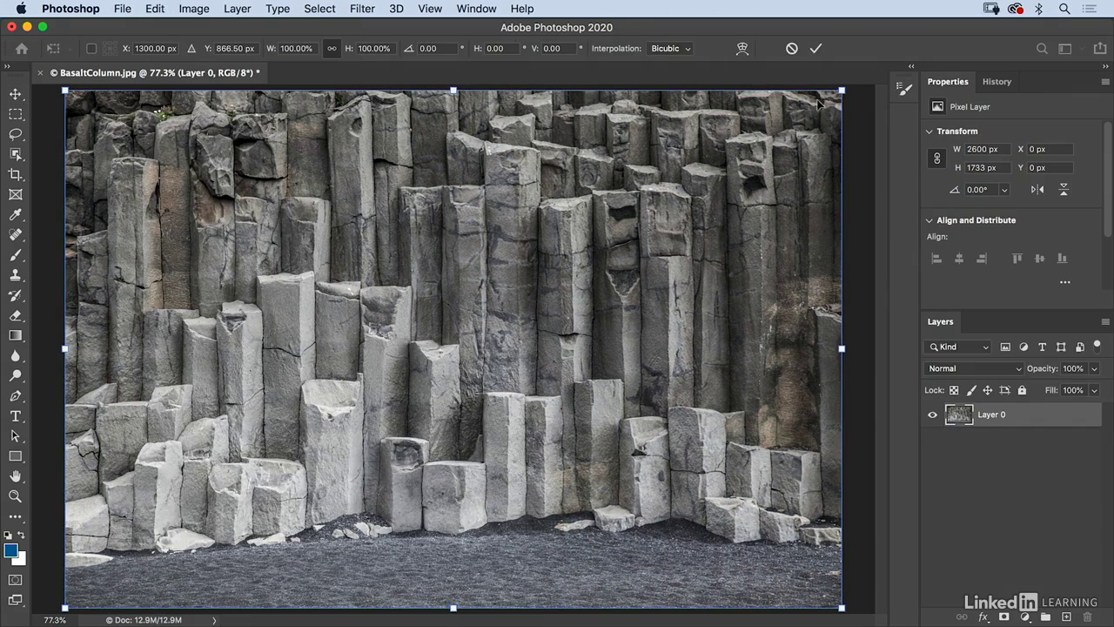
left_click_drag(843, 88, 494, 329)
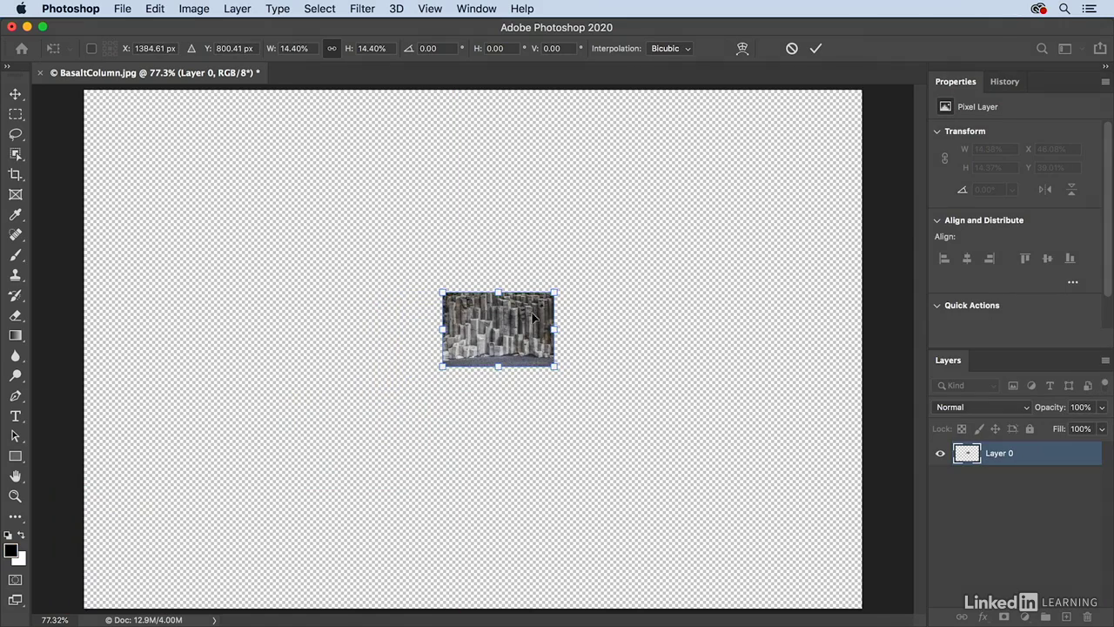
Step: Warp the shrunken layer with the Arch preset at a 10% bend and commit the transform
left_click(740, 49)
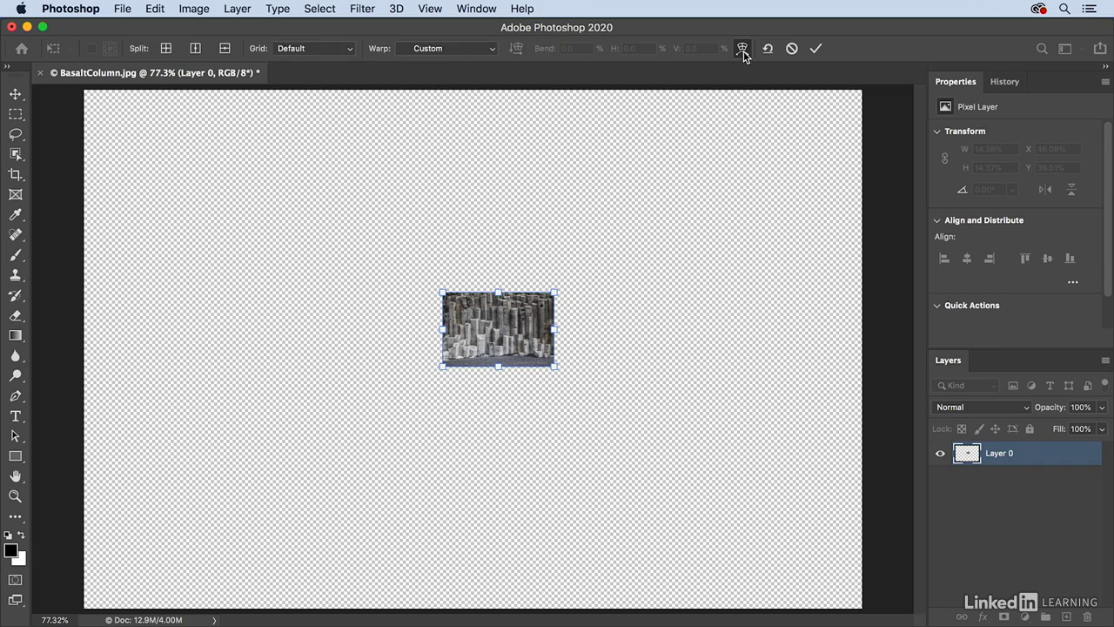
left_click(473, 48)
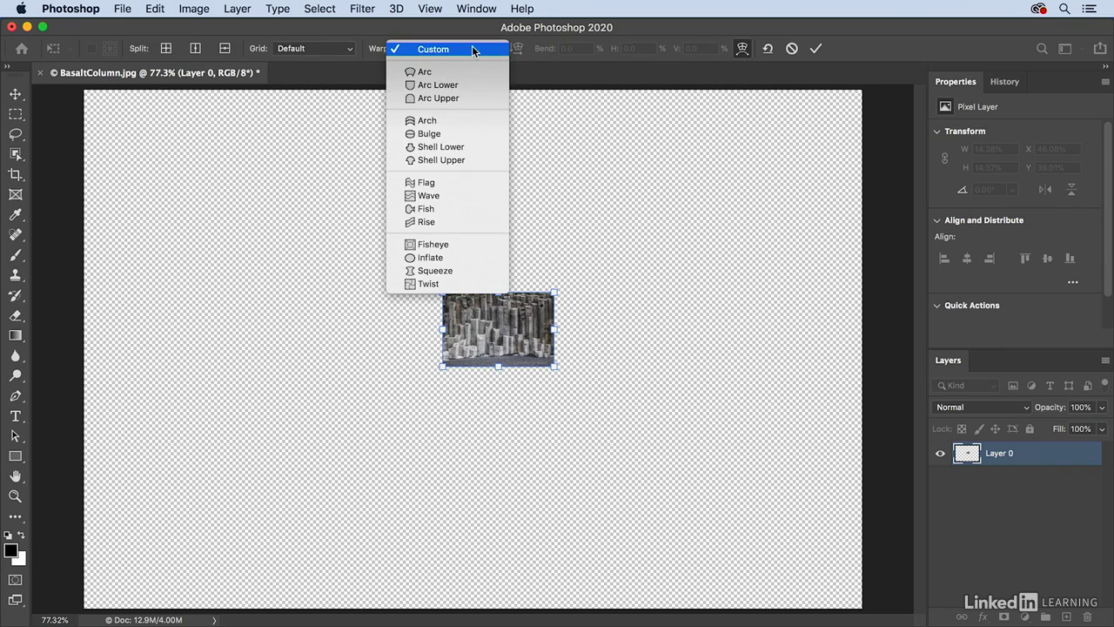
left_click(466, 121)
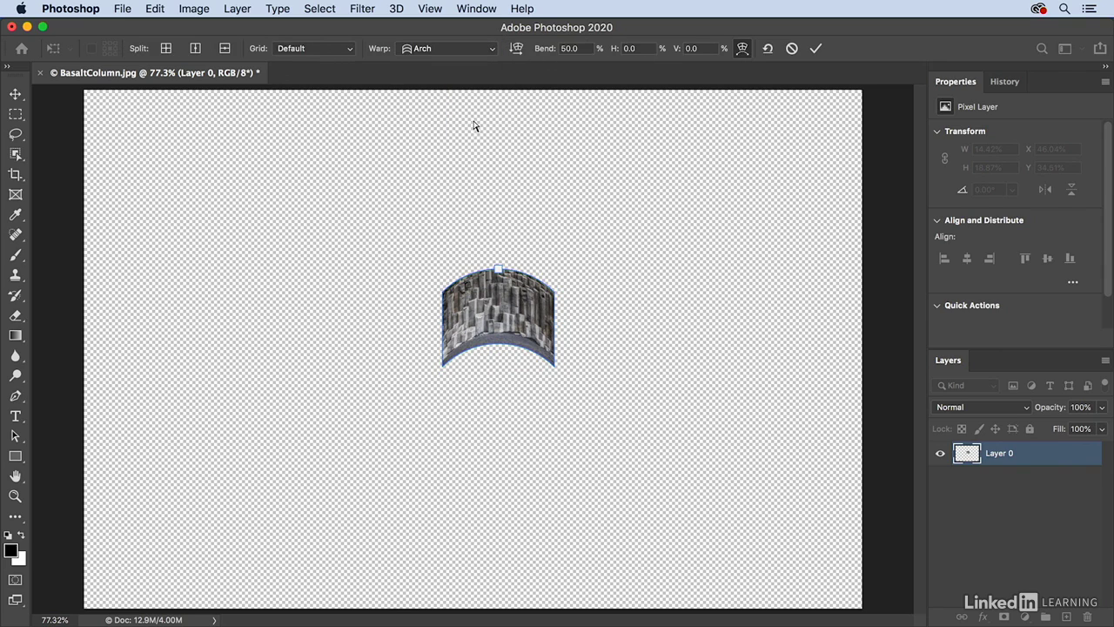
left_click(584, 49)
type("10")
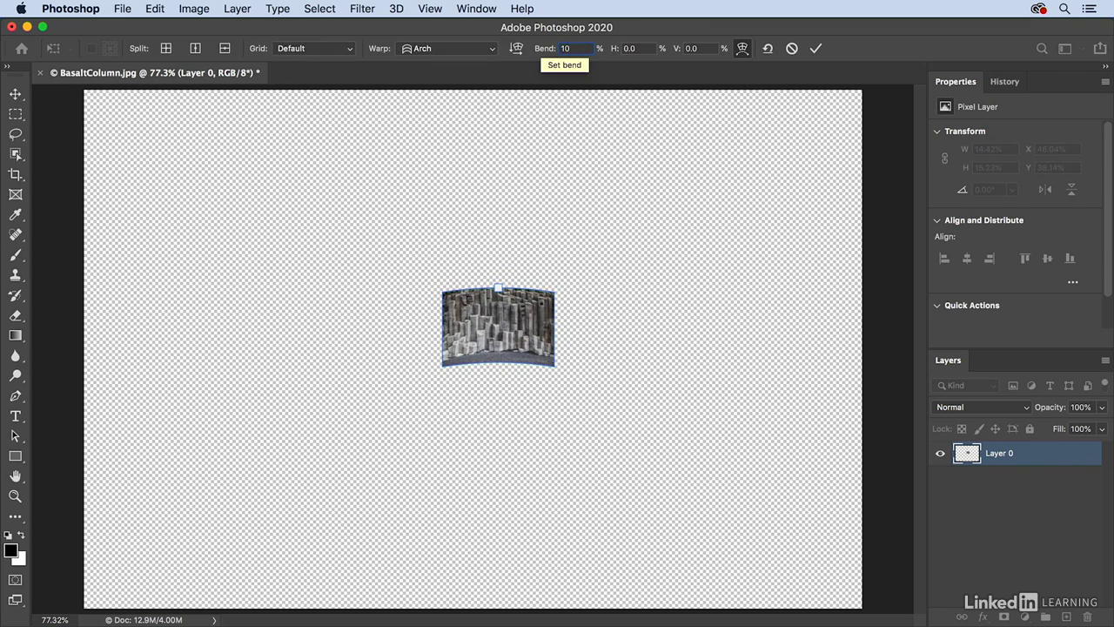
left_click(815, 49)
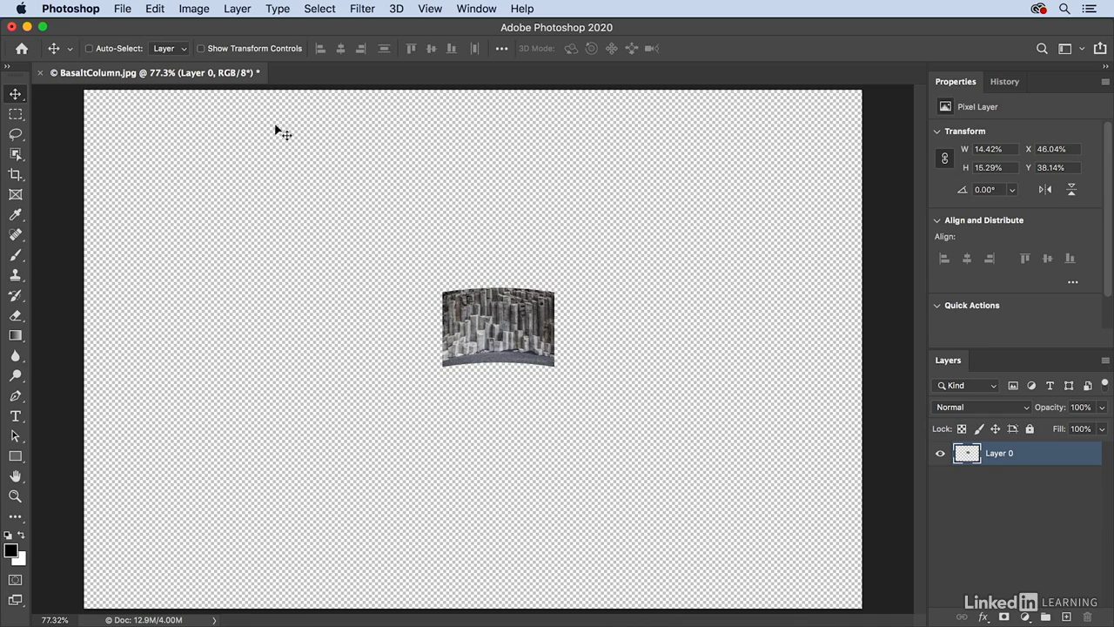
Step: Scale the warped pixel layer up to about 632% and center it horizontally on the canvas
left_click(153, 9)
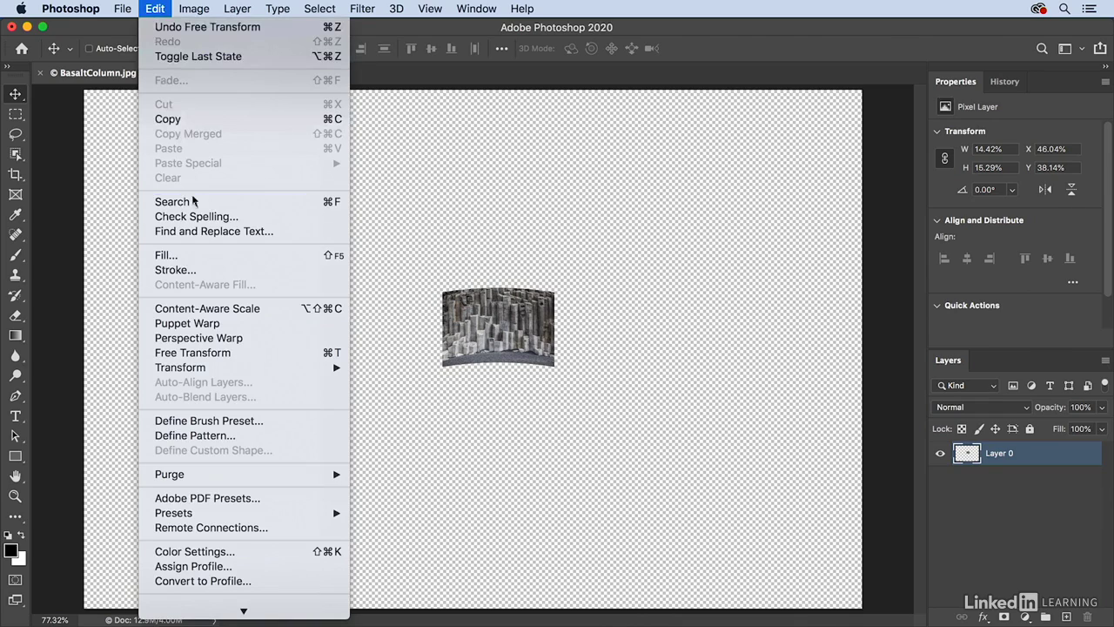
left_click(209, 355)
mouse_move(243, 369)
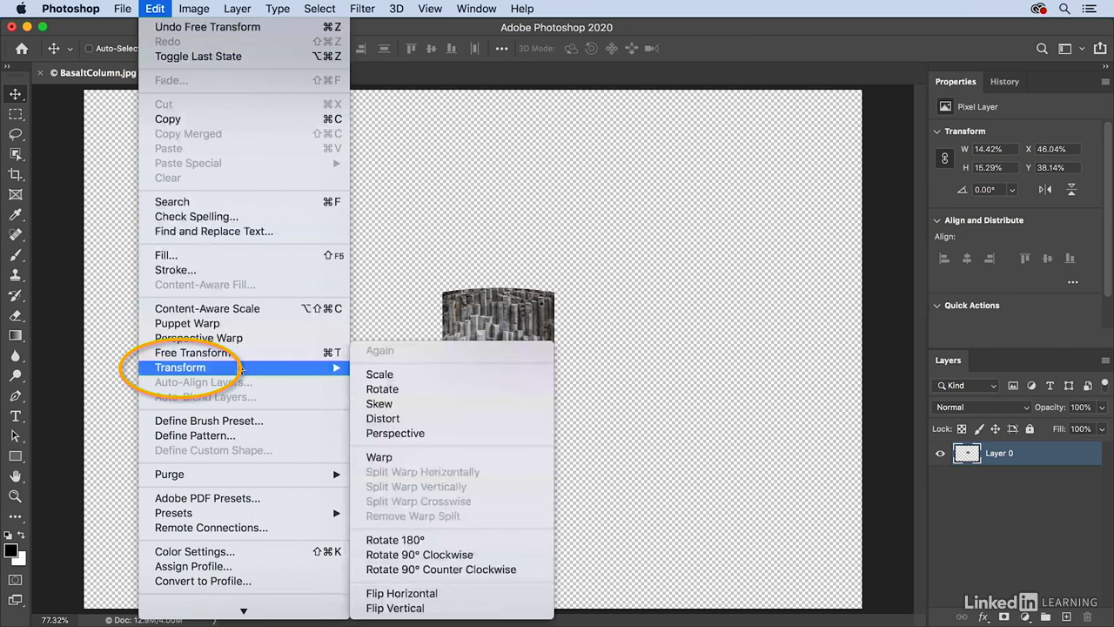
left_click(387, 379)
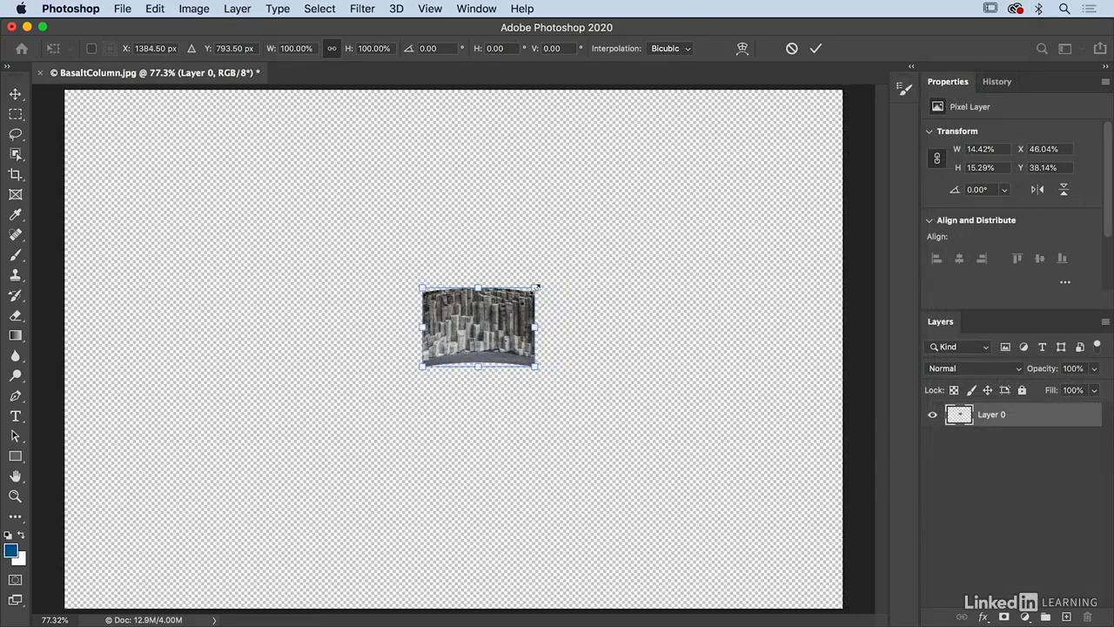
left_click_drag(537, 287, 842, 106)
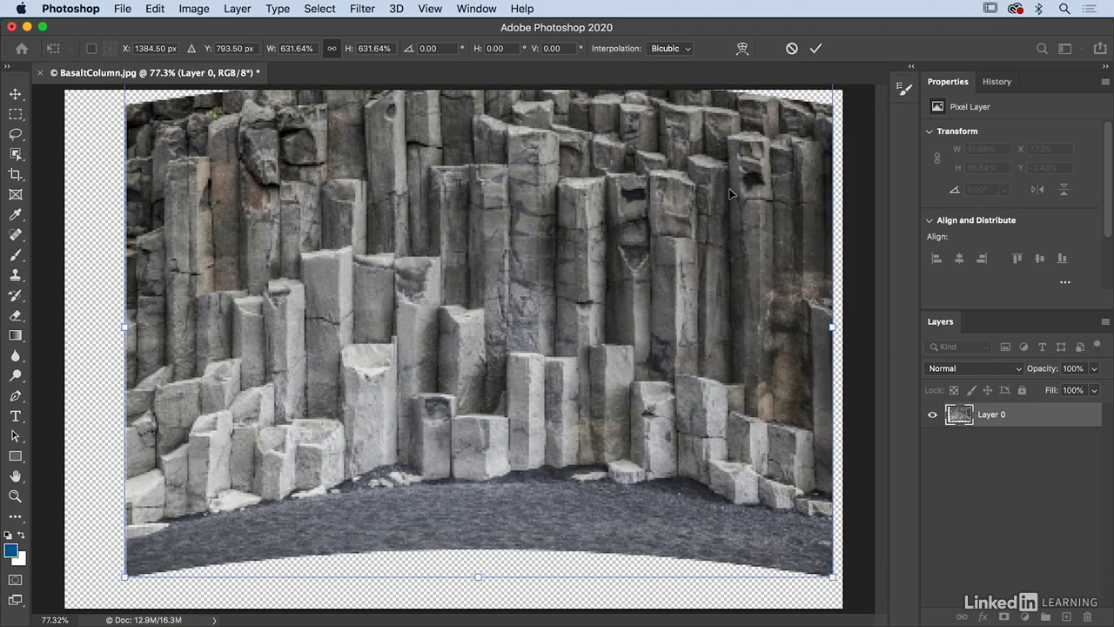
left_click_drag(731, 193, 707, 176)
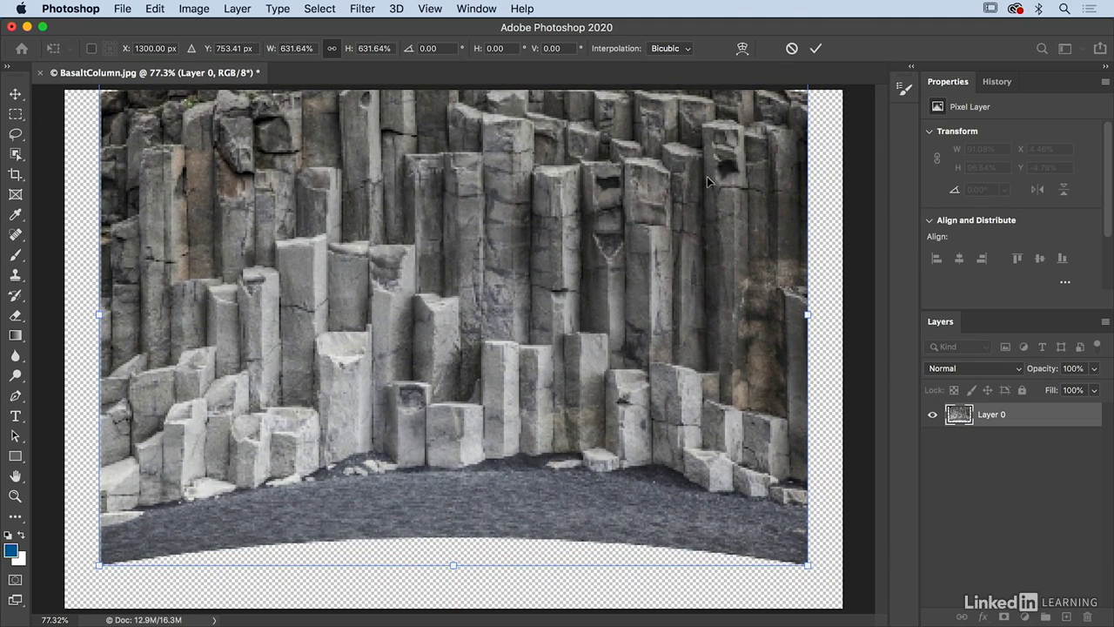
Step: Apply an Arch warp with a -10% bend to the enlarged layer and commit the transform
left_click(743, 49)
left_click(461, 50)
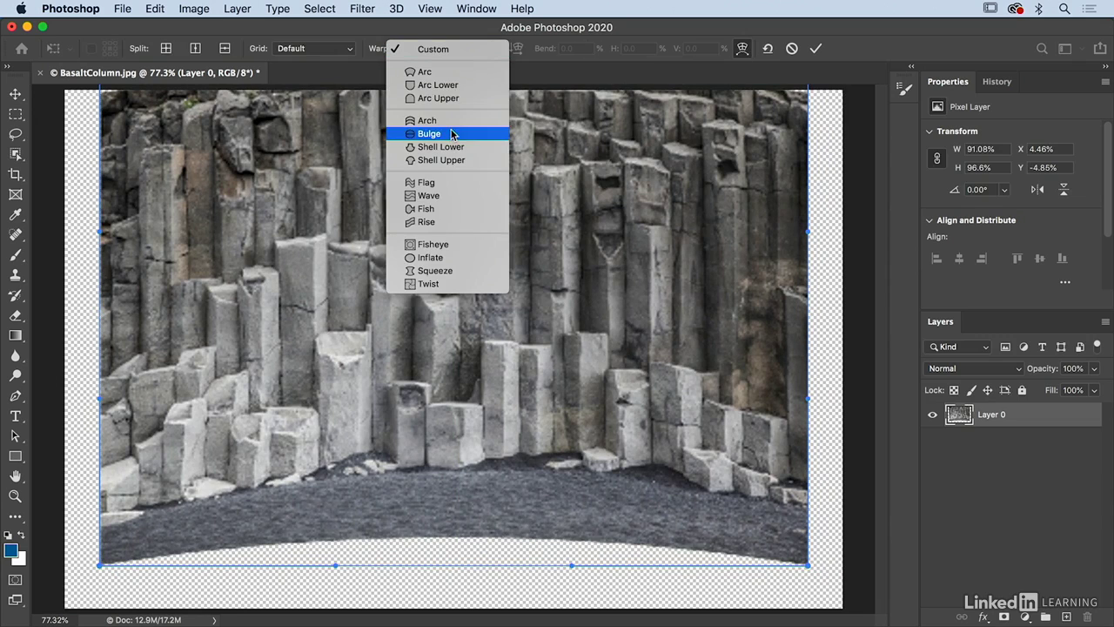
left_click(449, 121)
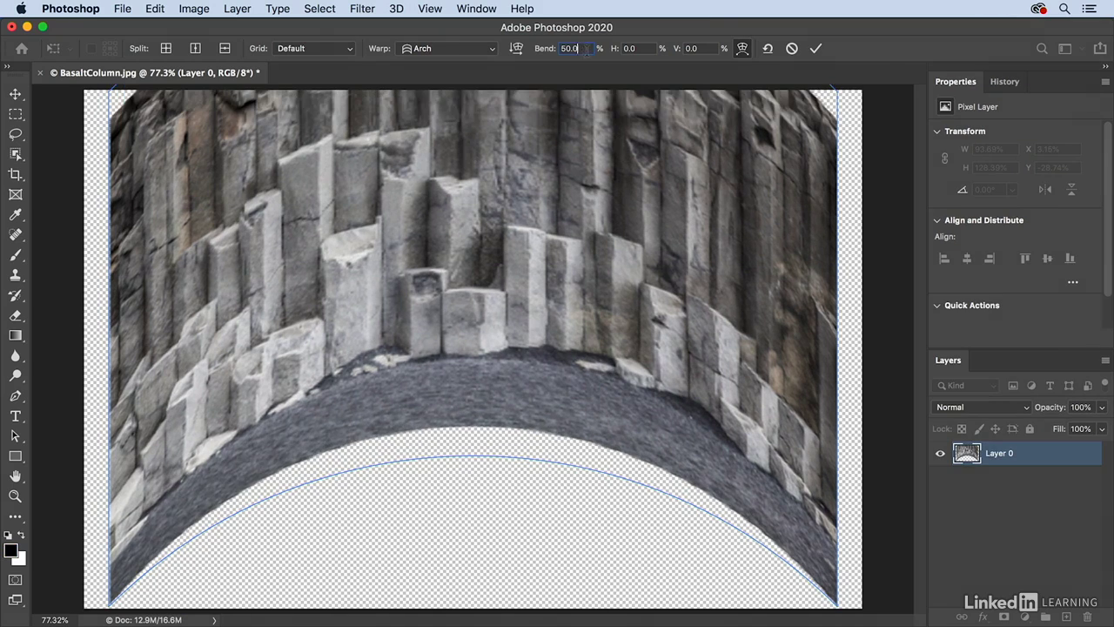
left_click(586, 49)
type("-")
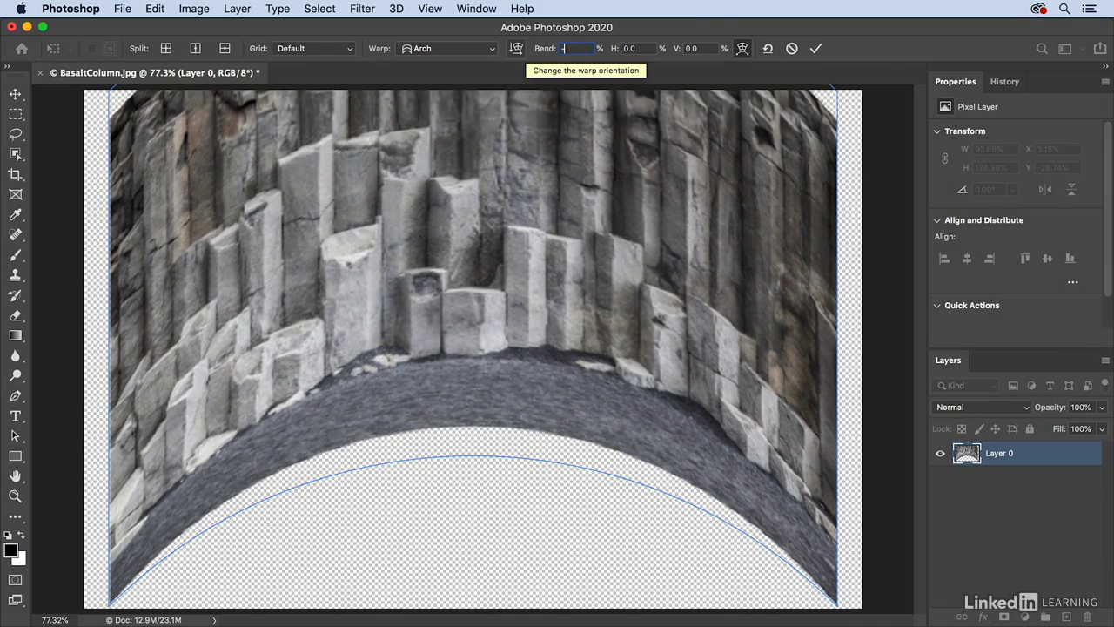
type("10")
key("Return")
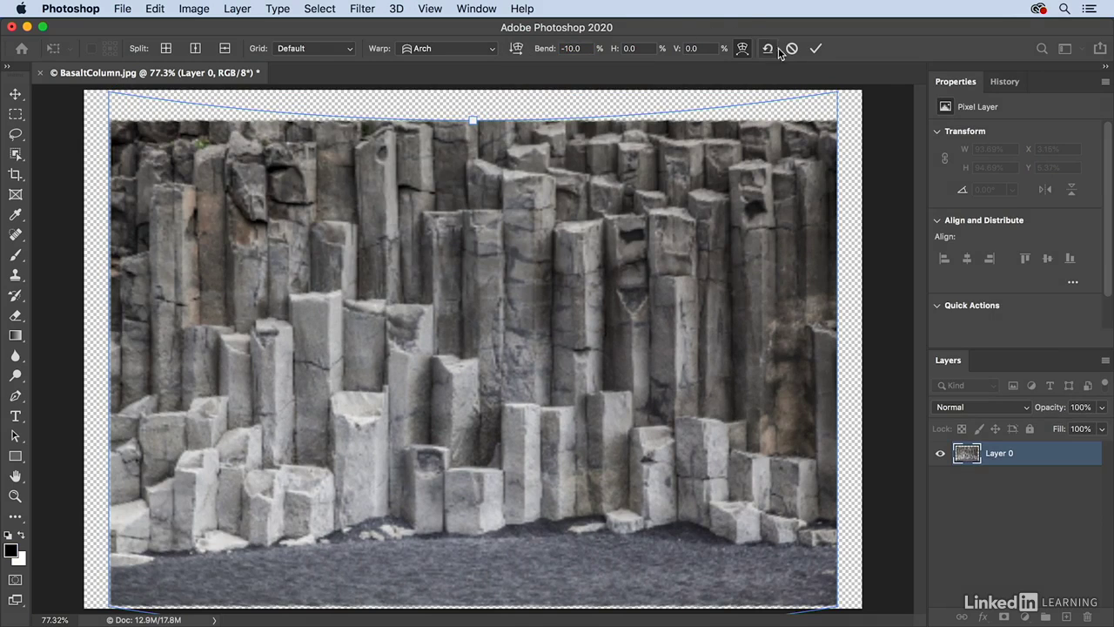
left_click(814, 50)
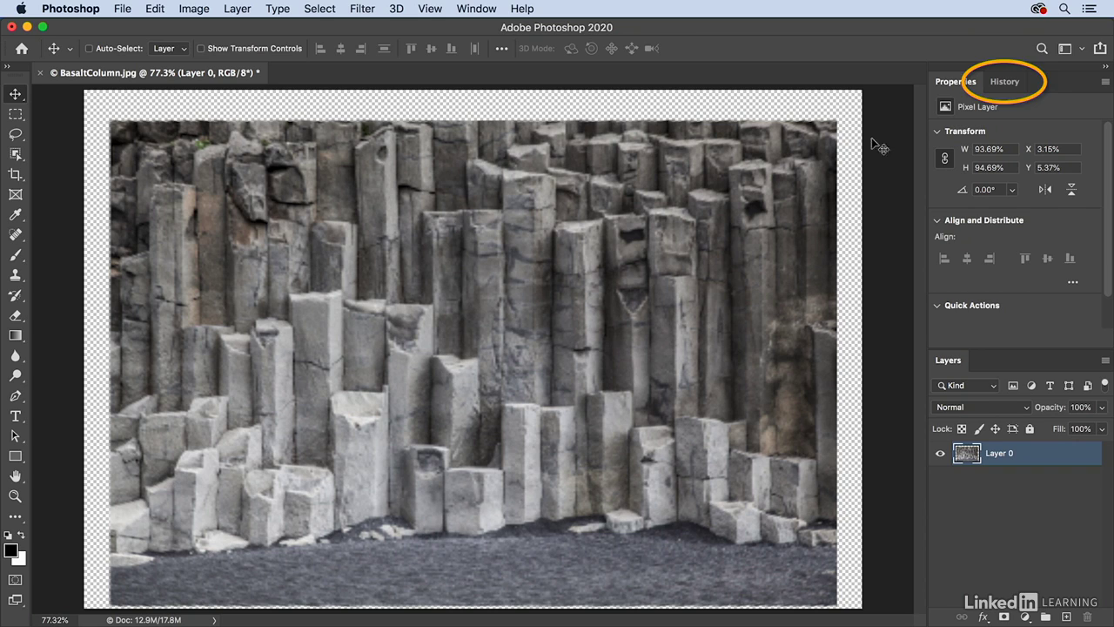
Step: Revert the document to its original BasaltColumn.jpg history snapshot and return to the document properties
left_click(1003, 82)
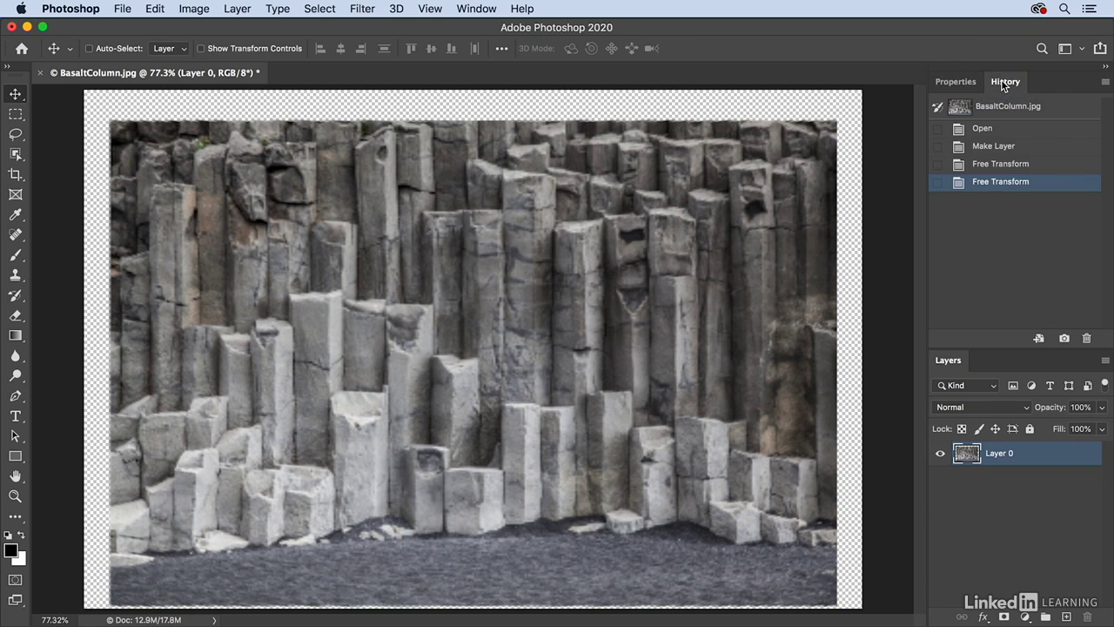
left_click(995, 108)
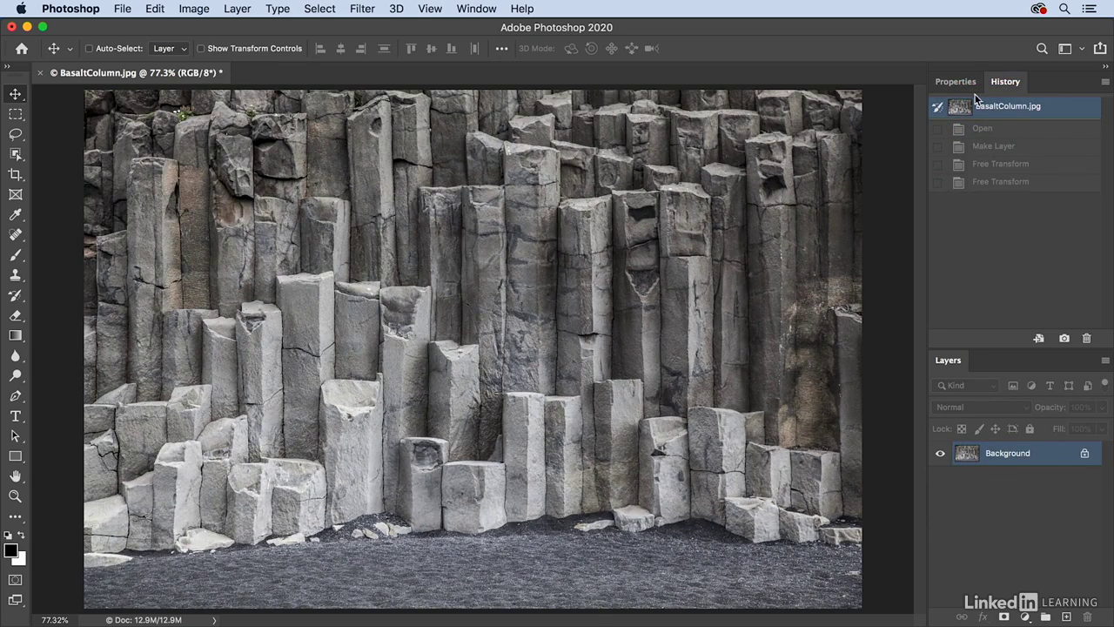
left_click(963, 83)
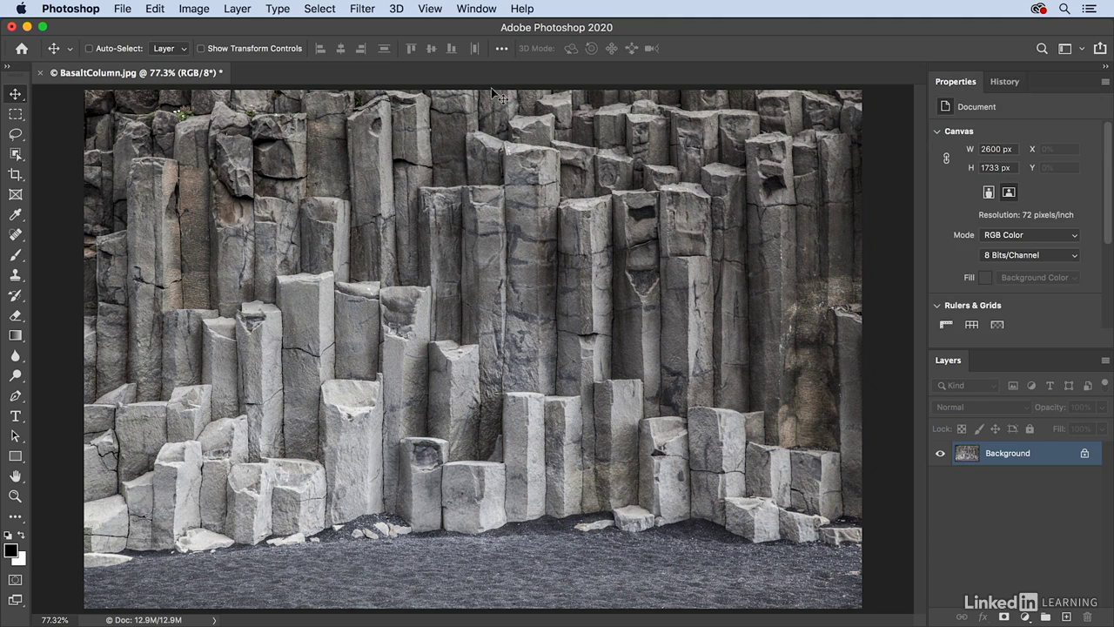
Step: Convert the Background layer to a Smart Object
left_click(237, 8)
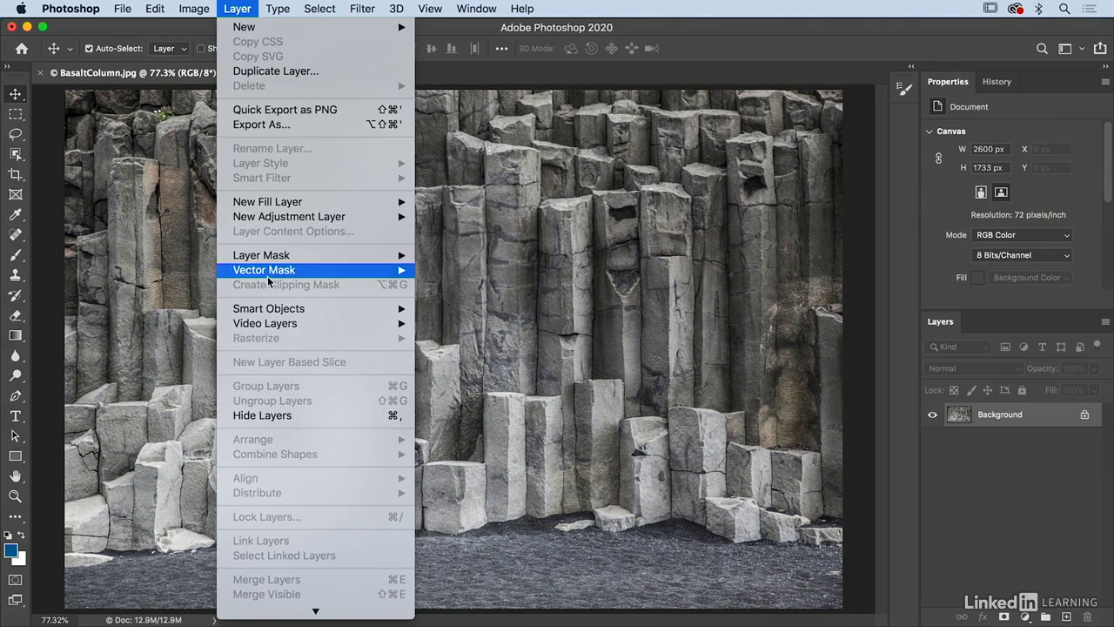
mouse_move(270, 309)
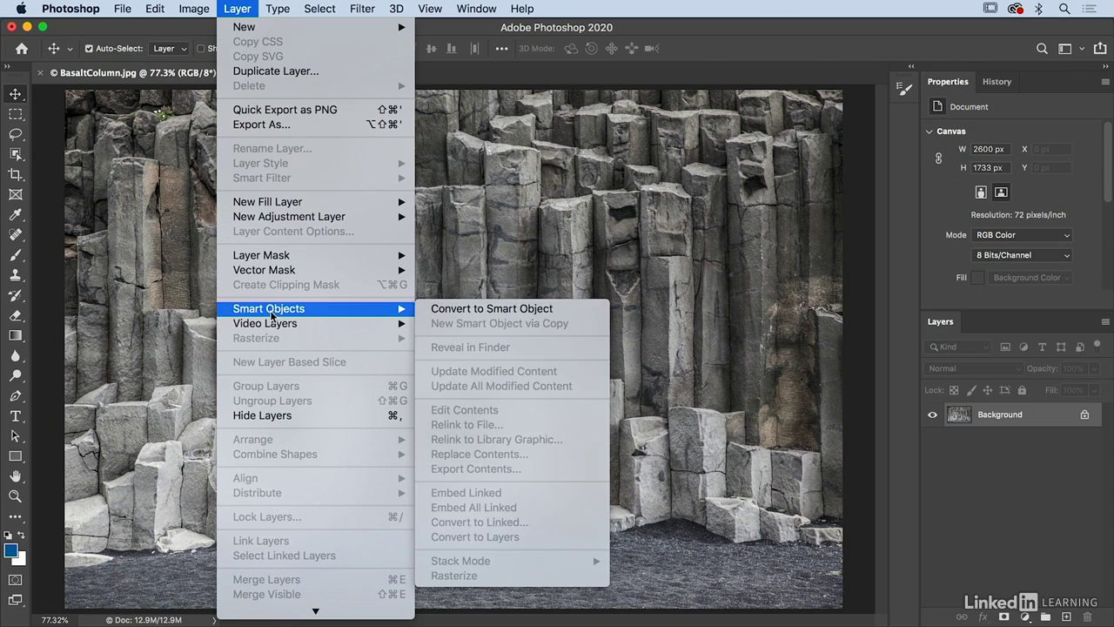
left_click(435, 308)
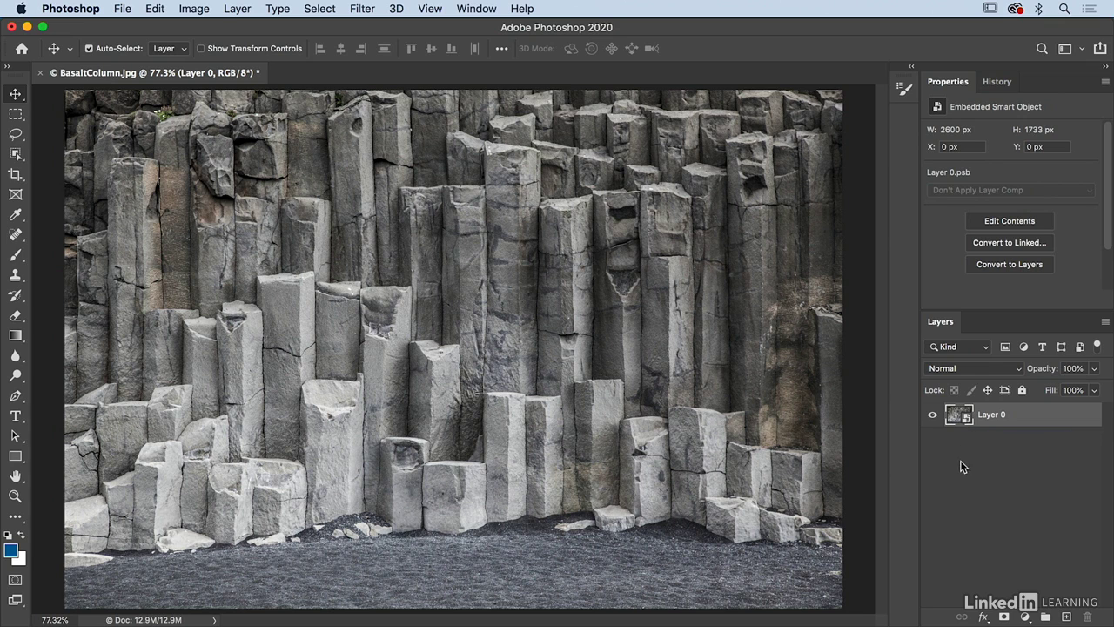
Step: Scale the Smart Object down proportionally from its center to about 6%
left_click(155, 8)
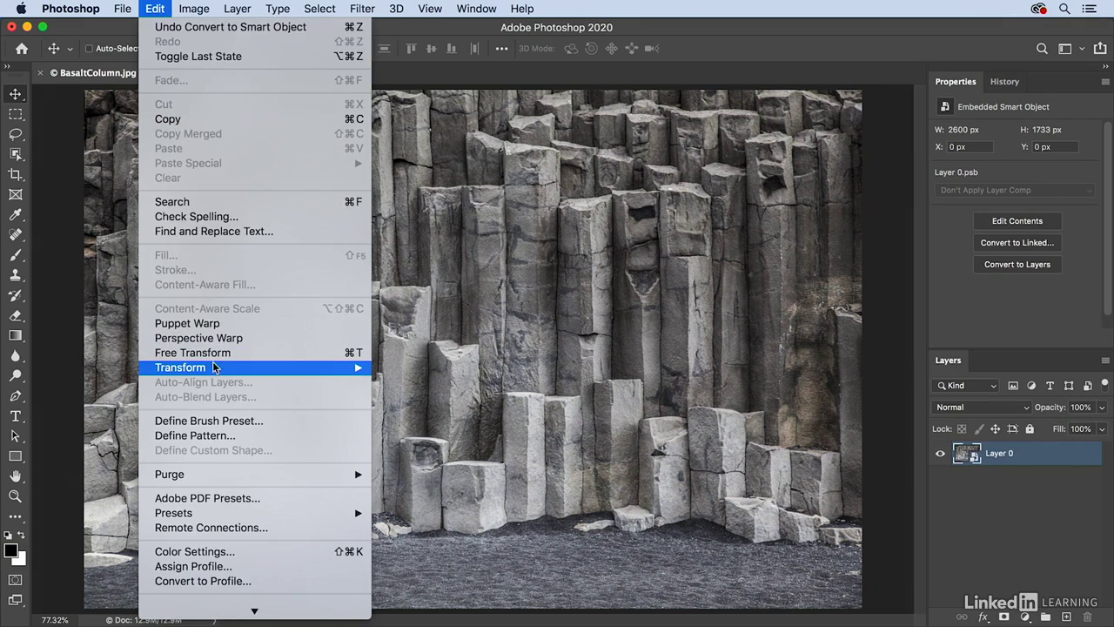
mouse_move(266, 369)
left_click(401, 373)
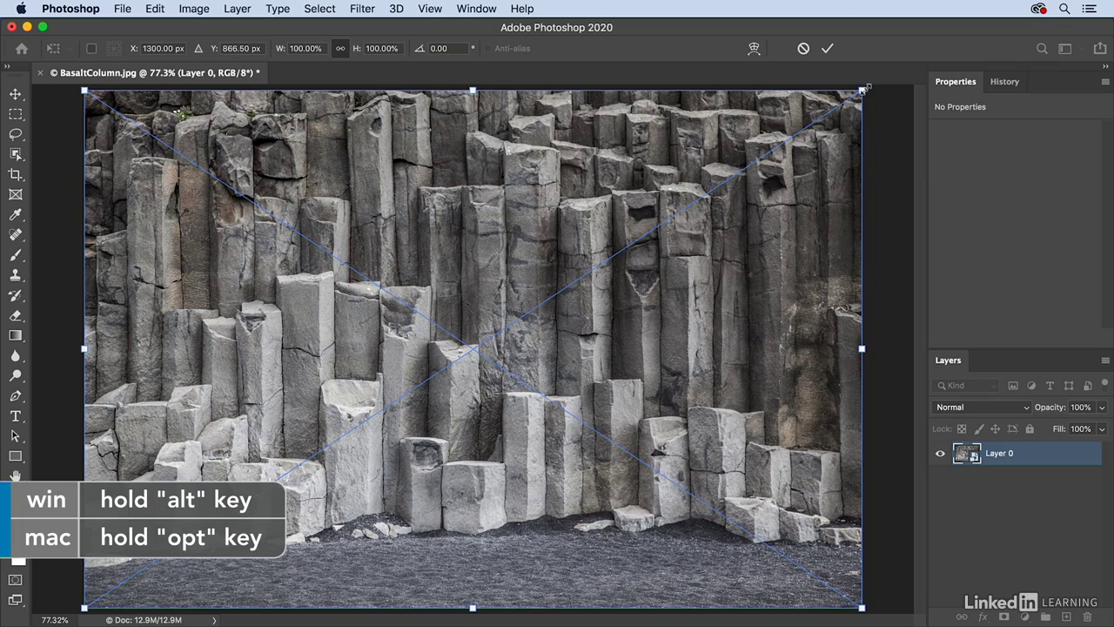
left_click_drag(863, 89, 530, 375)
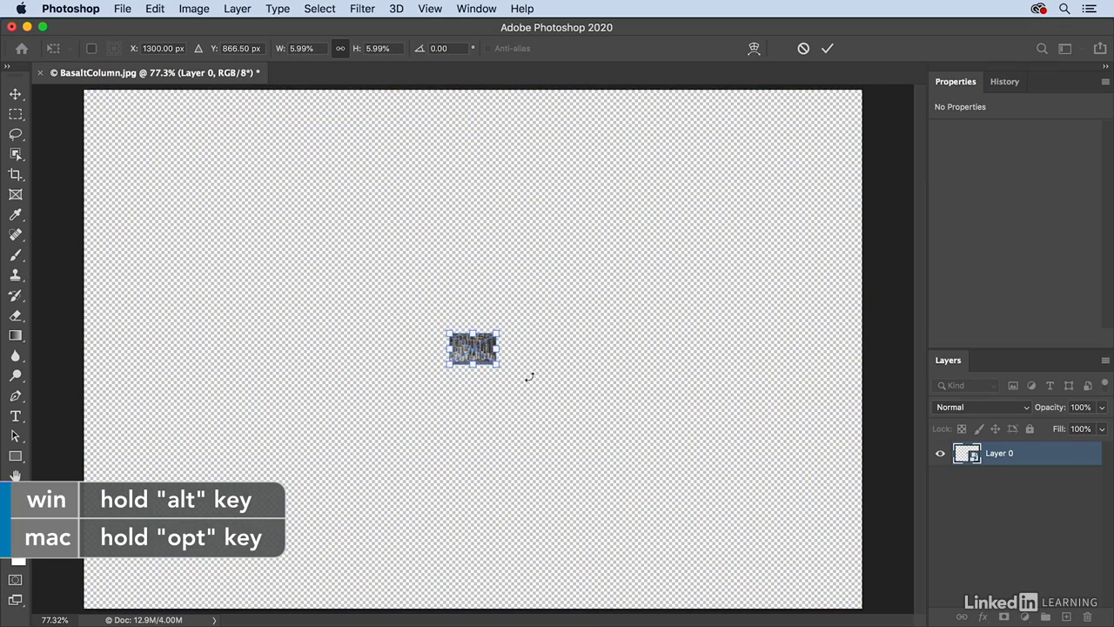
Step: Warp the scaled-down Smart Object with the Arch preset at a 10% bend and commit the transform
left_click(753, 48)
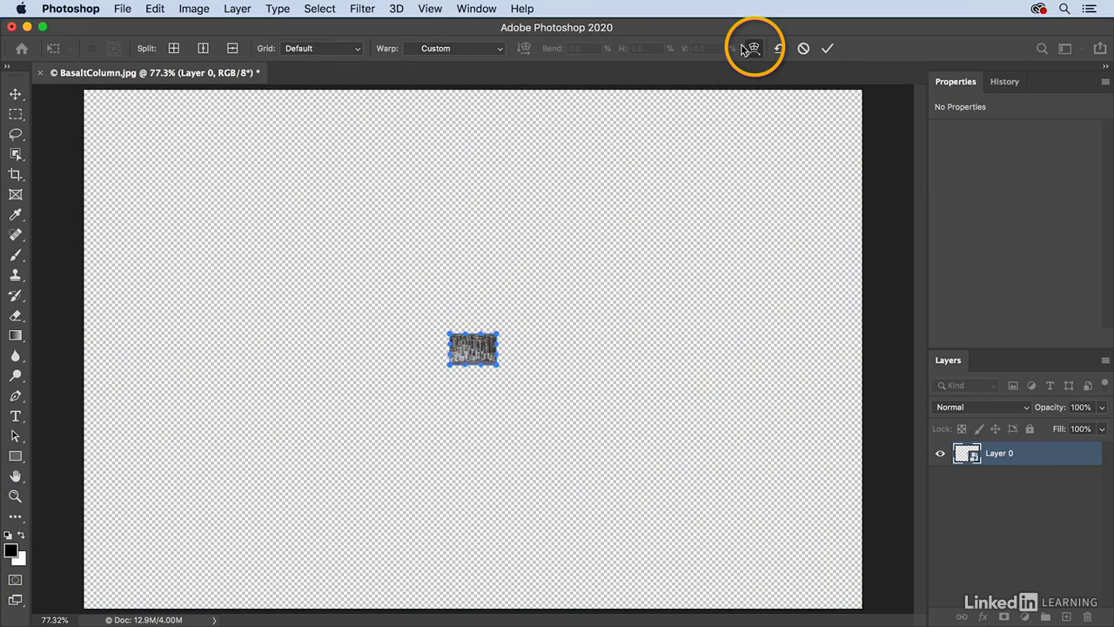
left_click(477, 48)
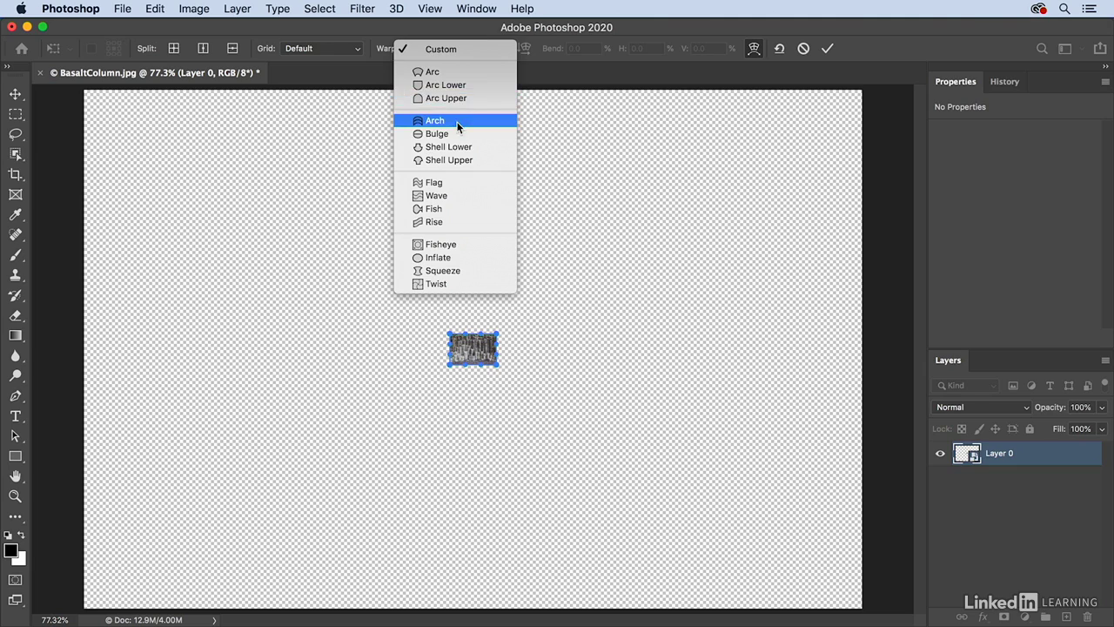
left_click(435, 100)
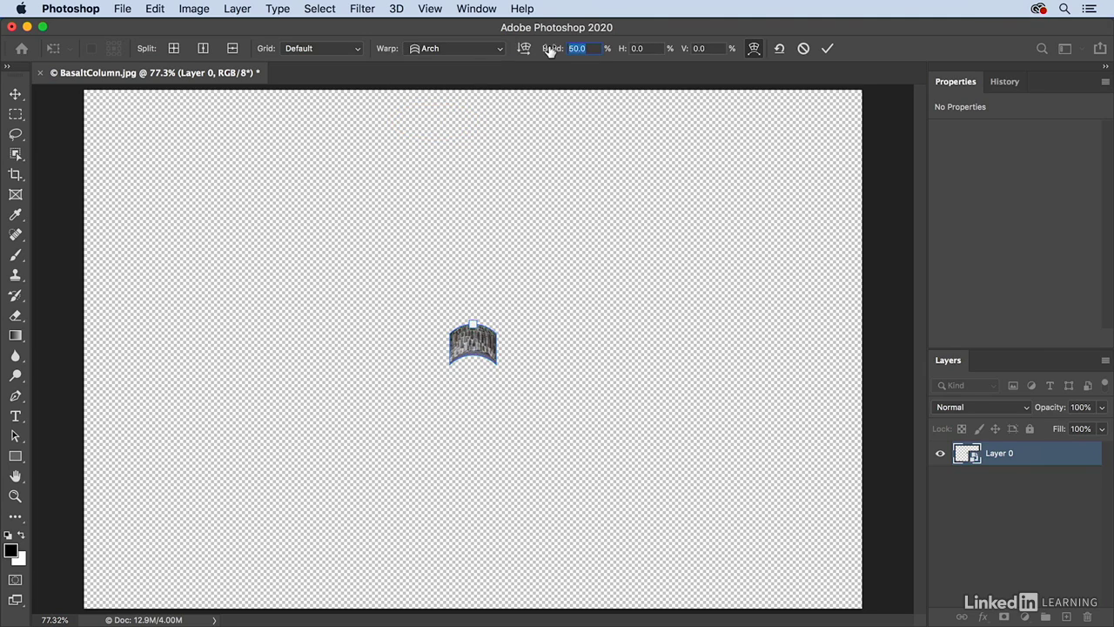
type("10")
left_click(827, 49)
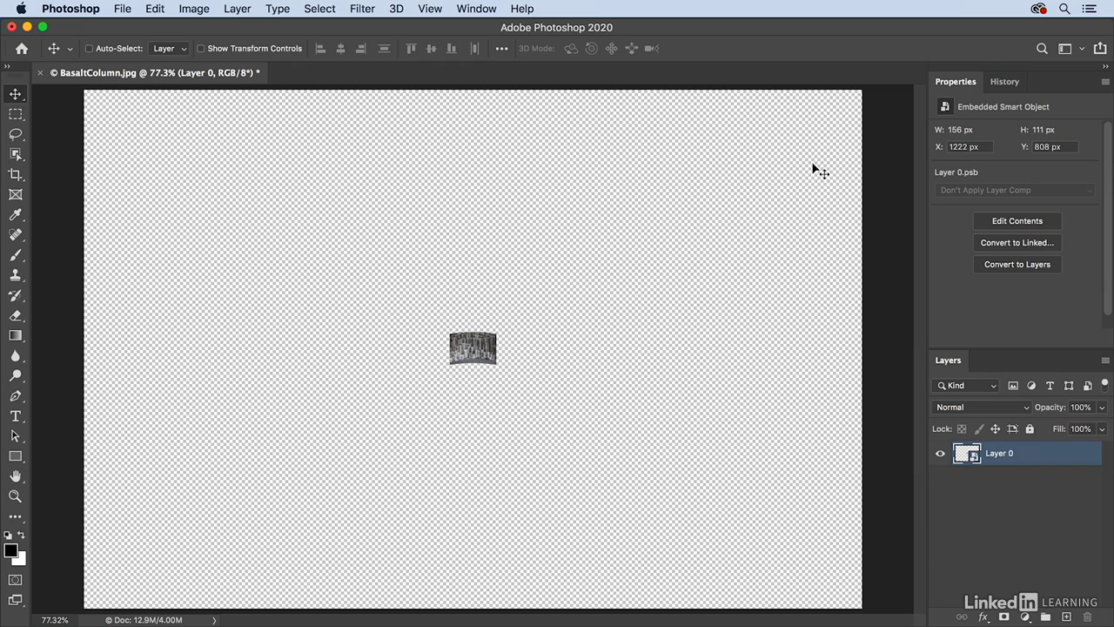
Step: Reopen the Smart Object's transform in warp mode and reset its Arch warp to the unwarped shape
left_click(156, 9)
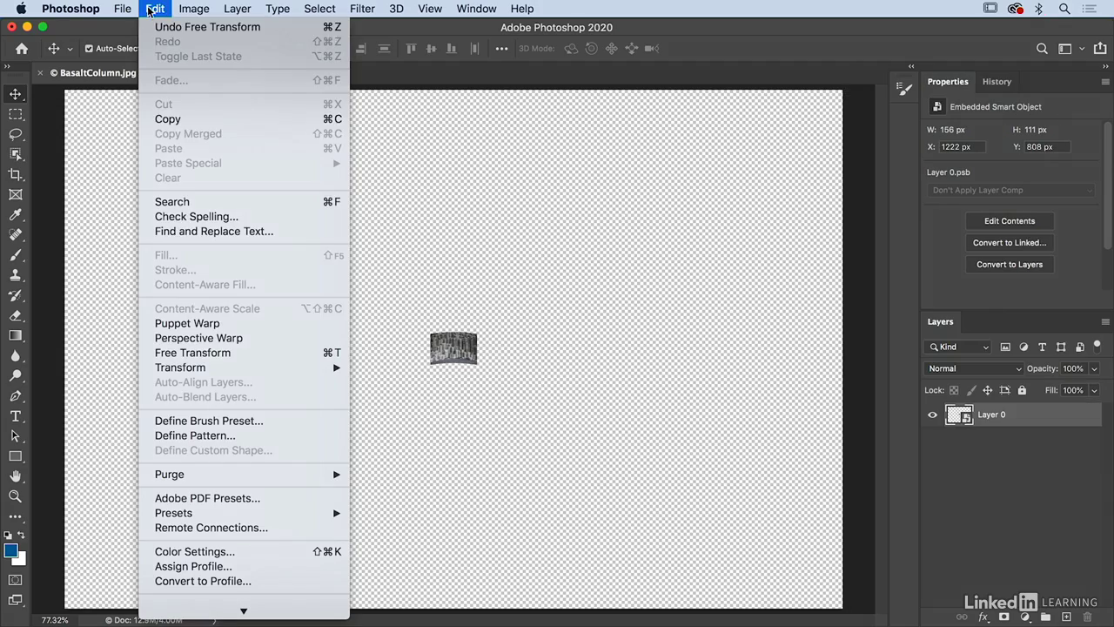
mouse_move(252, 368)
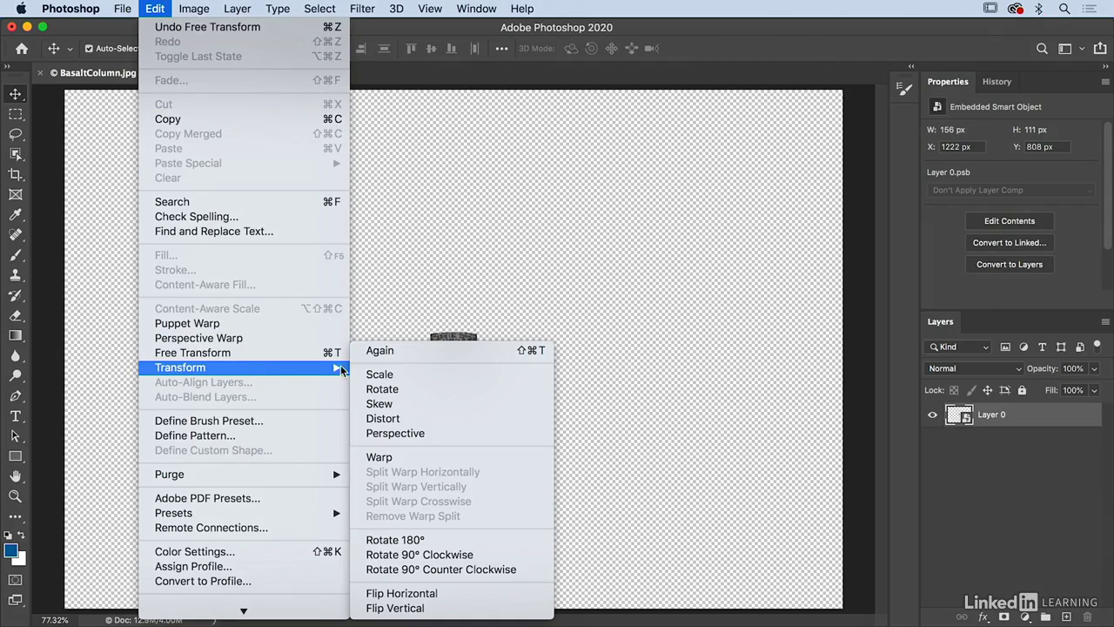
left_click(388, 375)
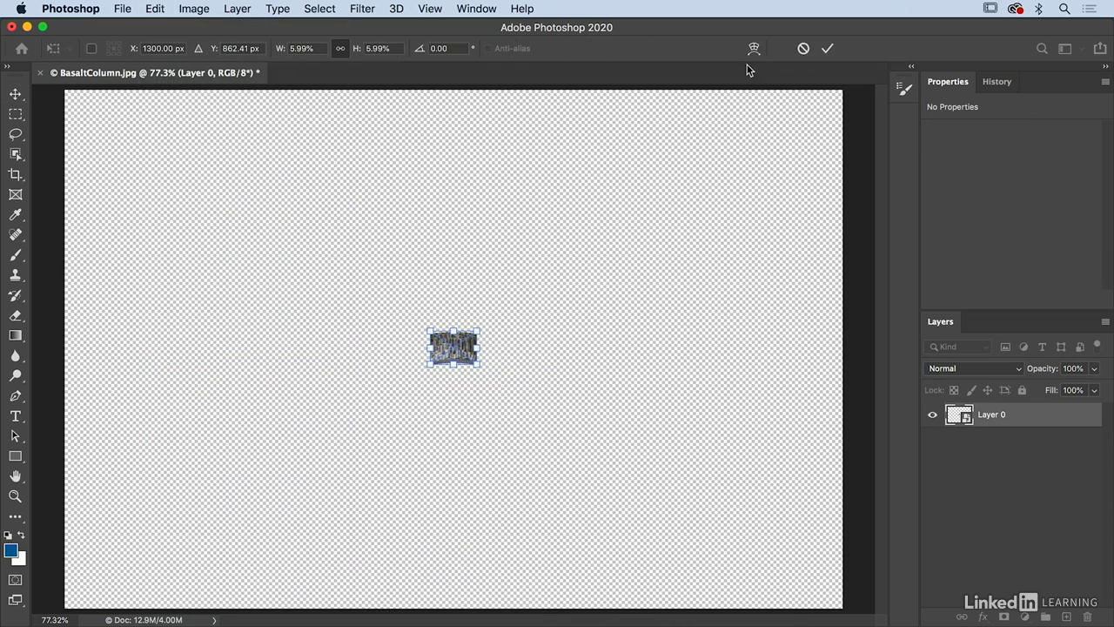
left_click(757, 54)
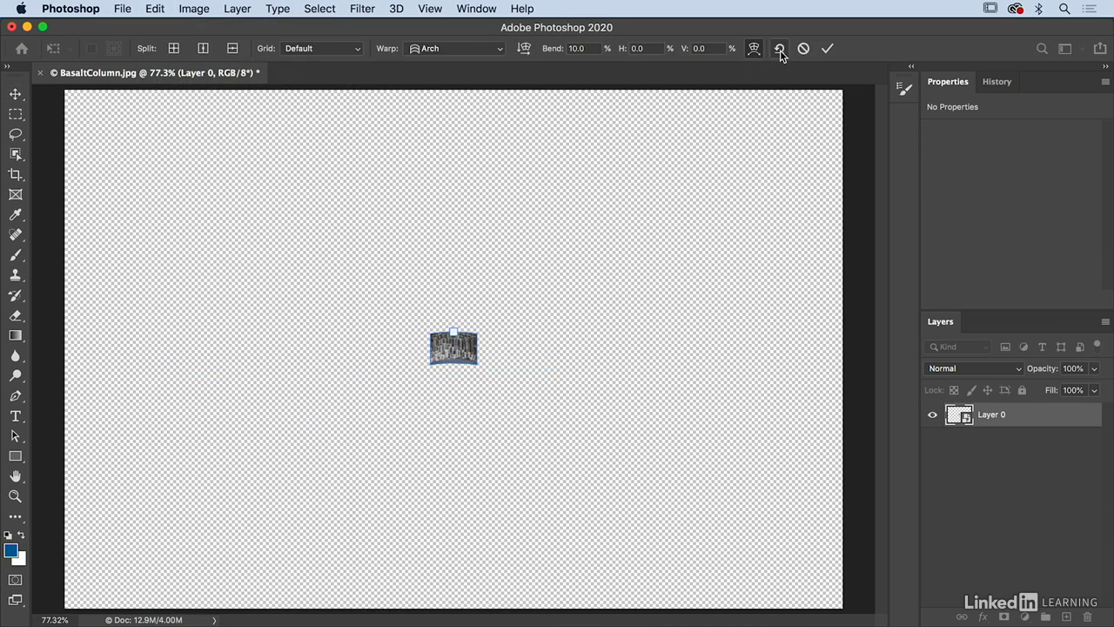
left_click(780, 51)
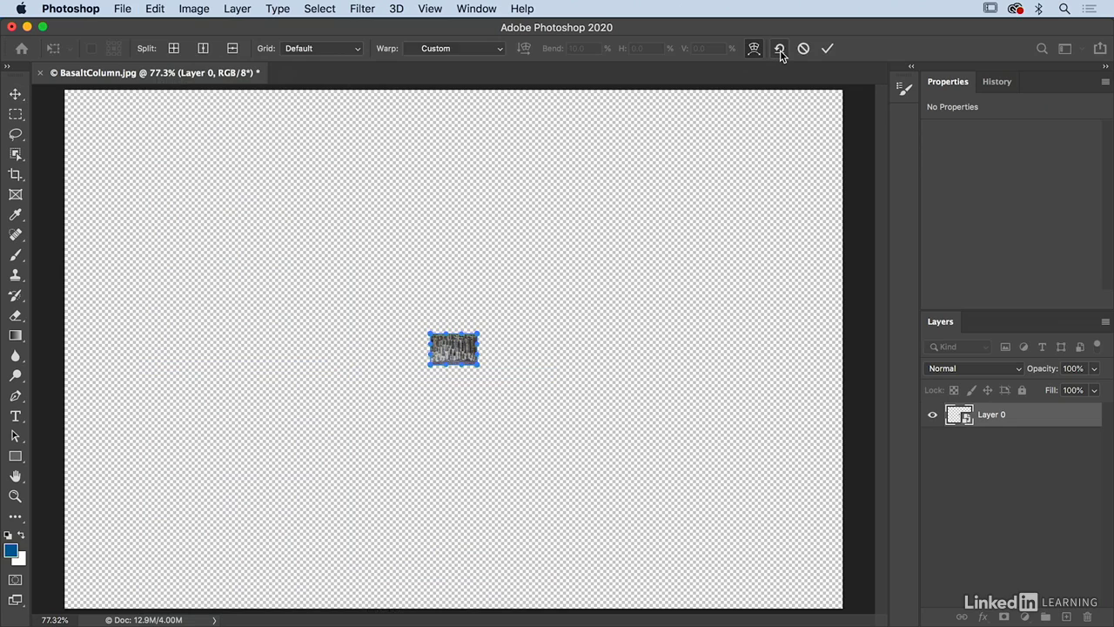
Step: Scale the Smart Object up proportionally from its center to about 2618 by 1745 px, filling the canvas, and commit the transform
left_click(155, 10)
mouse_move(228, 369)
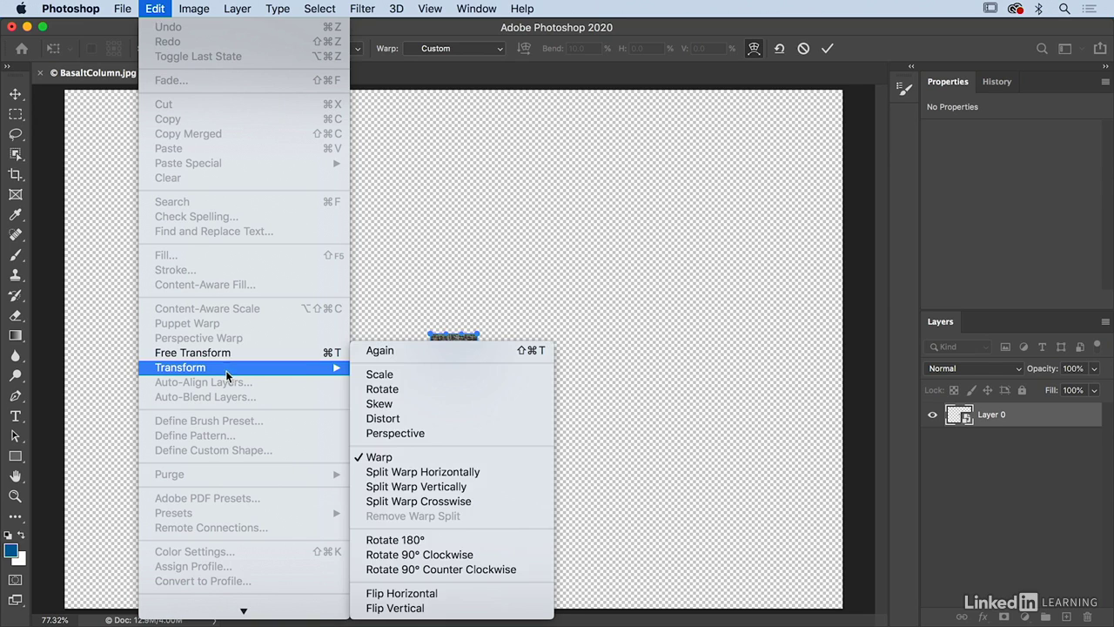
left_click(362, 376)
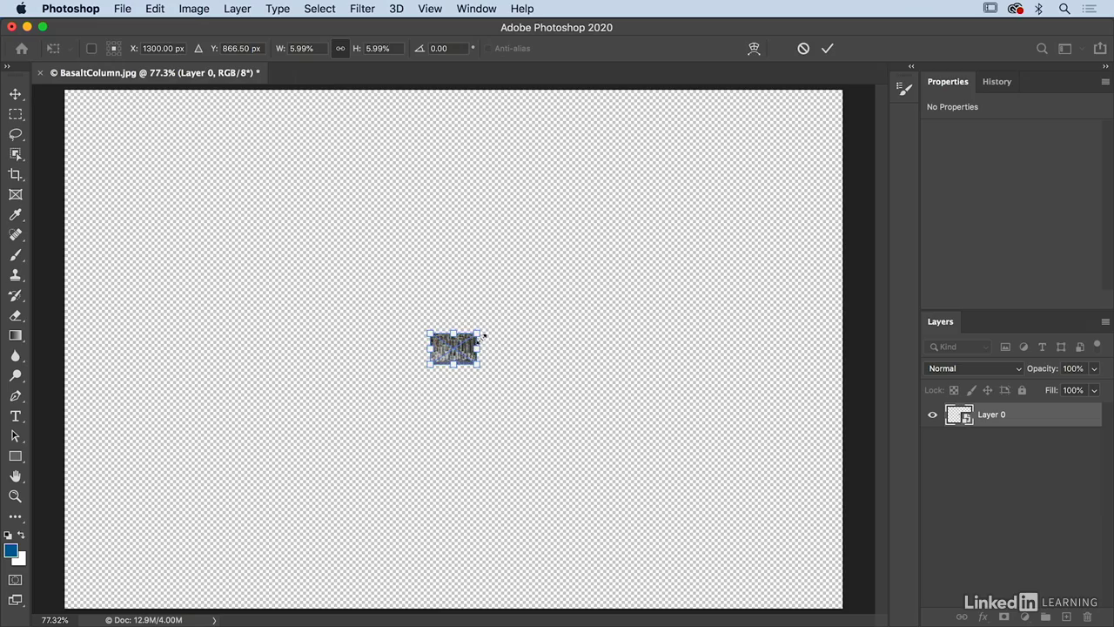
left_click_drag(479, 333, 609, 247)
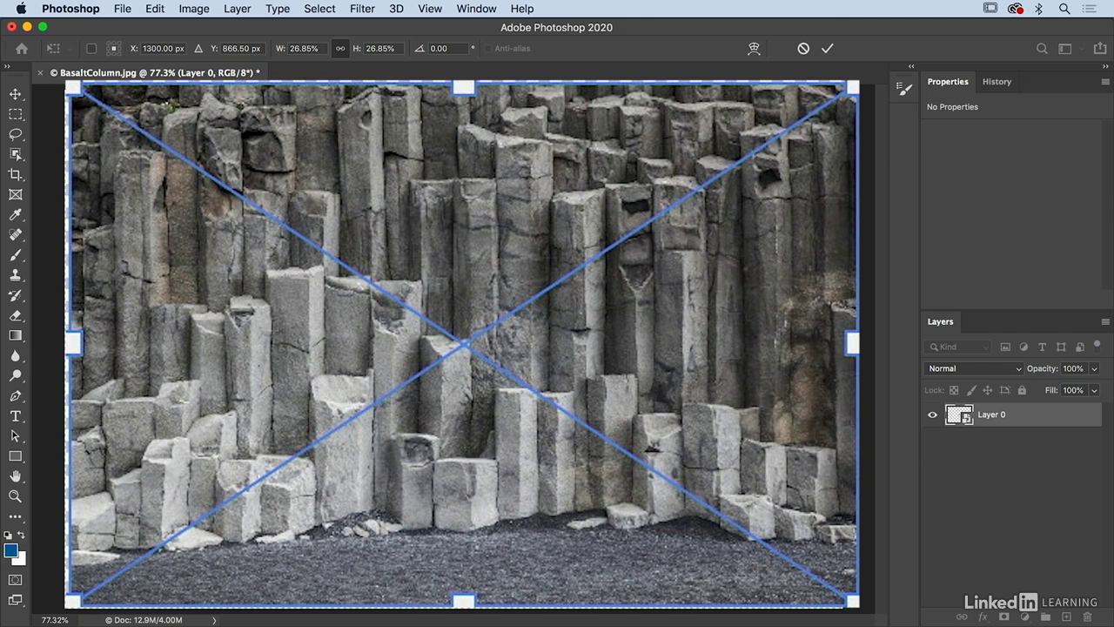
left_click(826, 48)
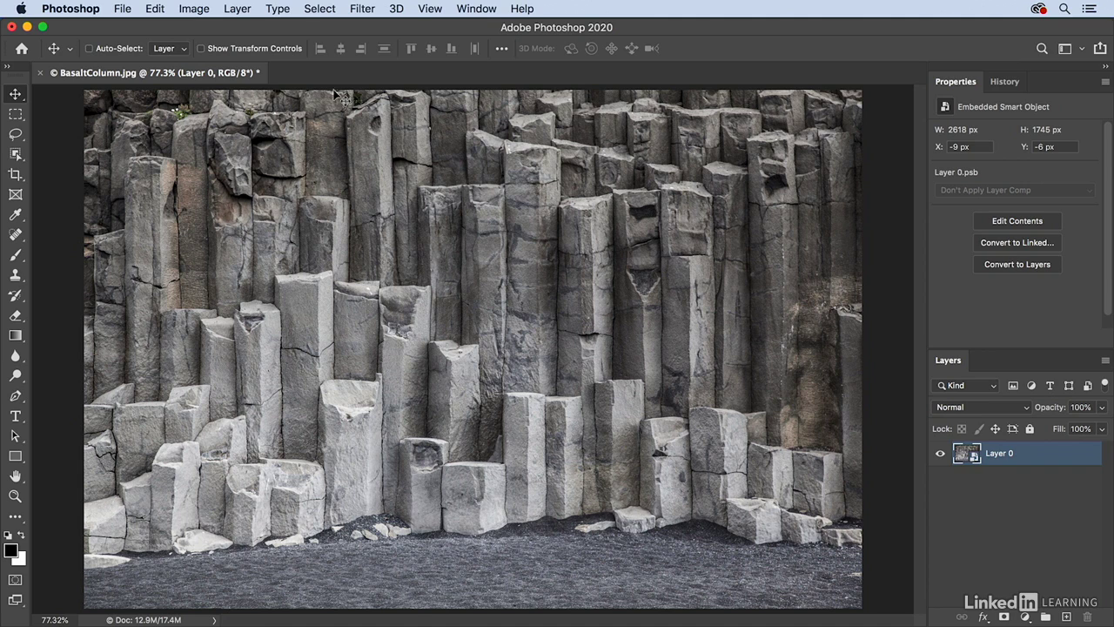
Step: Open the contents of the Layer 0 Smart Object for editing
left_click(233, 11)
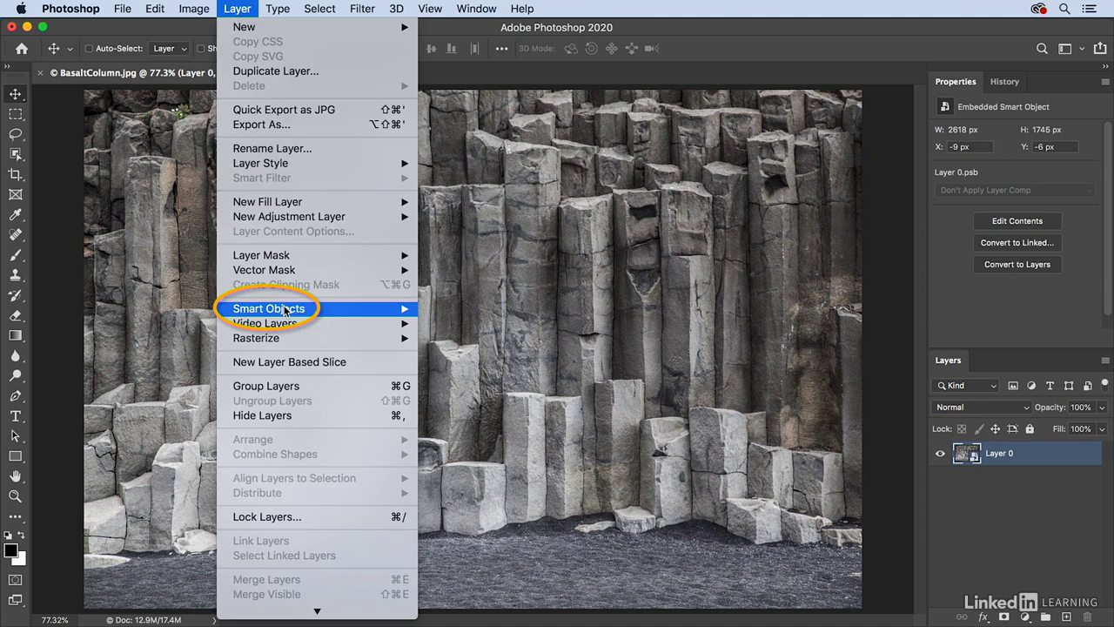
mouse_move(287, 312)
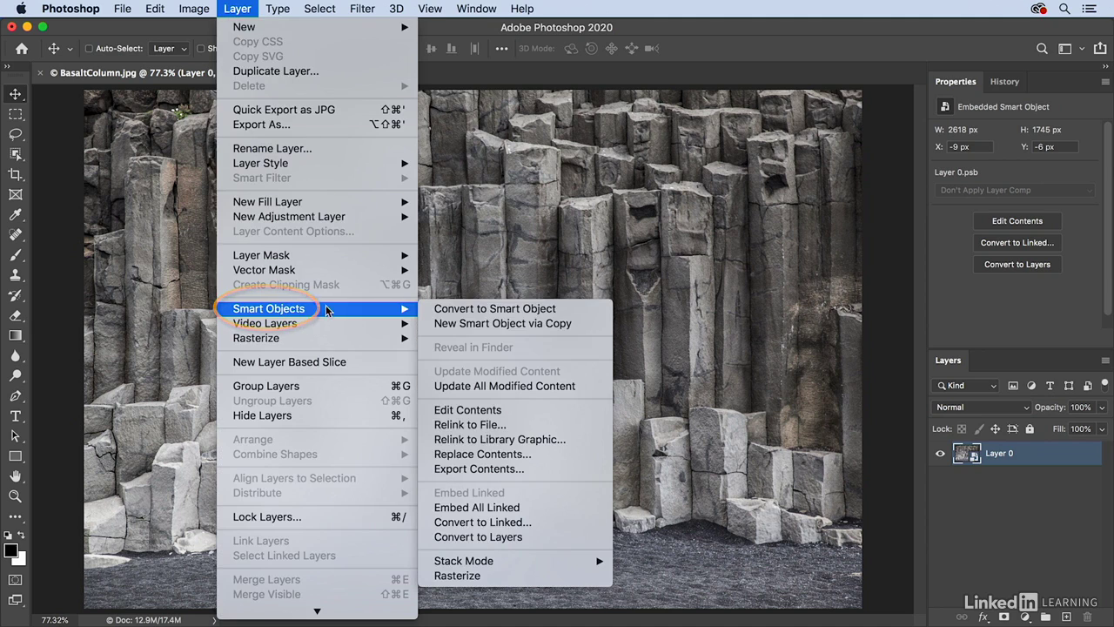
left_click(532, 412)
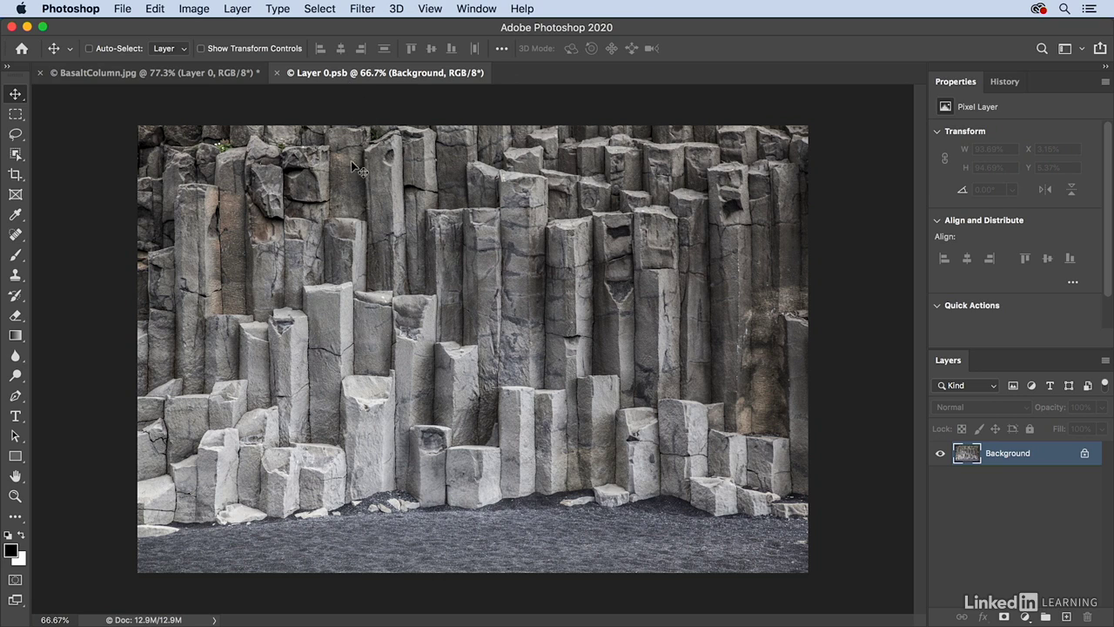
Step: Remove the small light spots in the dark sand near the lower-right corner and below the left columns with the Spot Healing Brush
key("j")
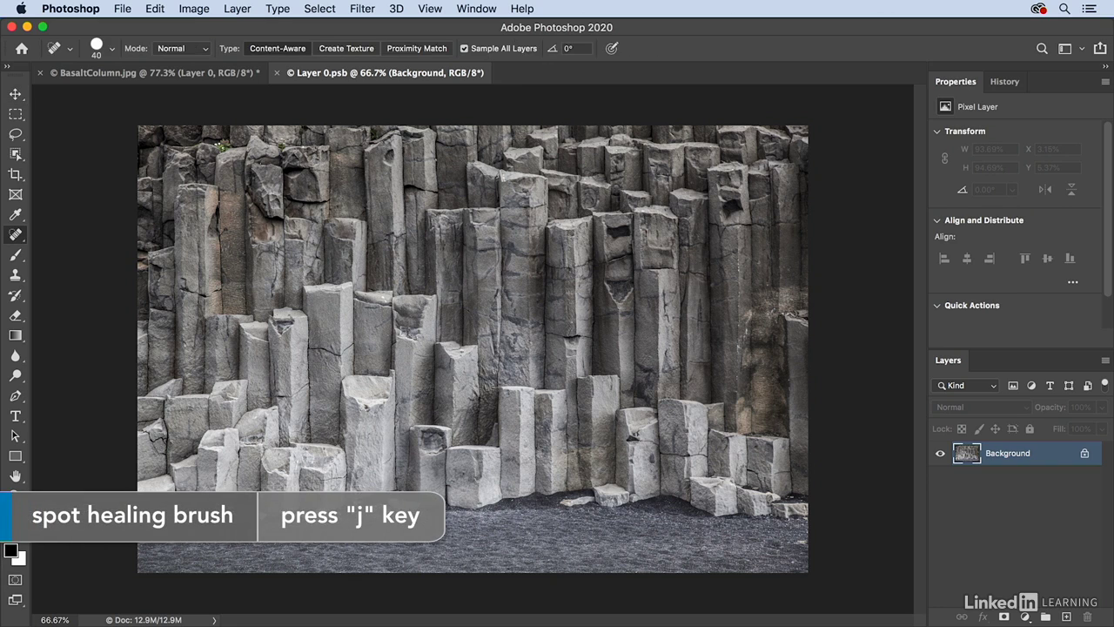
mouse_move(788, 542)
left_mouse_down()
mouse_move(810, 542)
mouse_move(780, 545)
left_mouse_up()
left_click(776, 554)
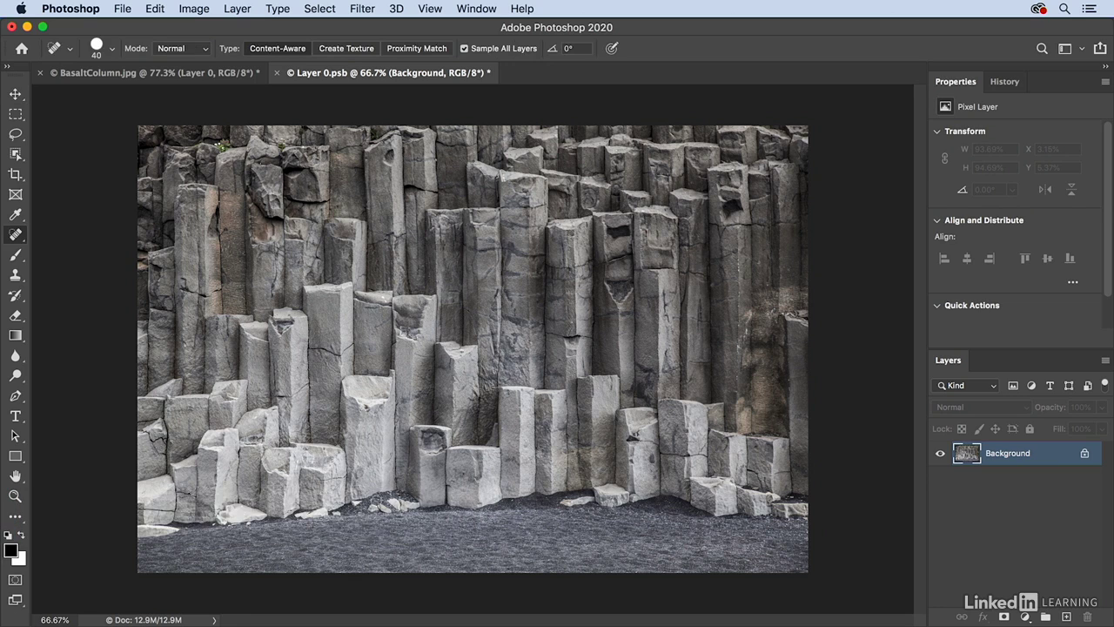
left_click_drag(339, 514, 334, 516)
Step: Save the retouched Layer 0.psb contents and close that document to return to BasaltColumn.jpg
left_click(122, 8)
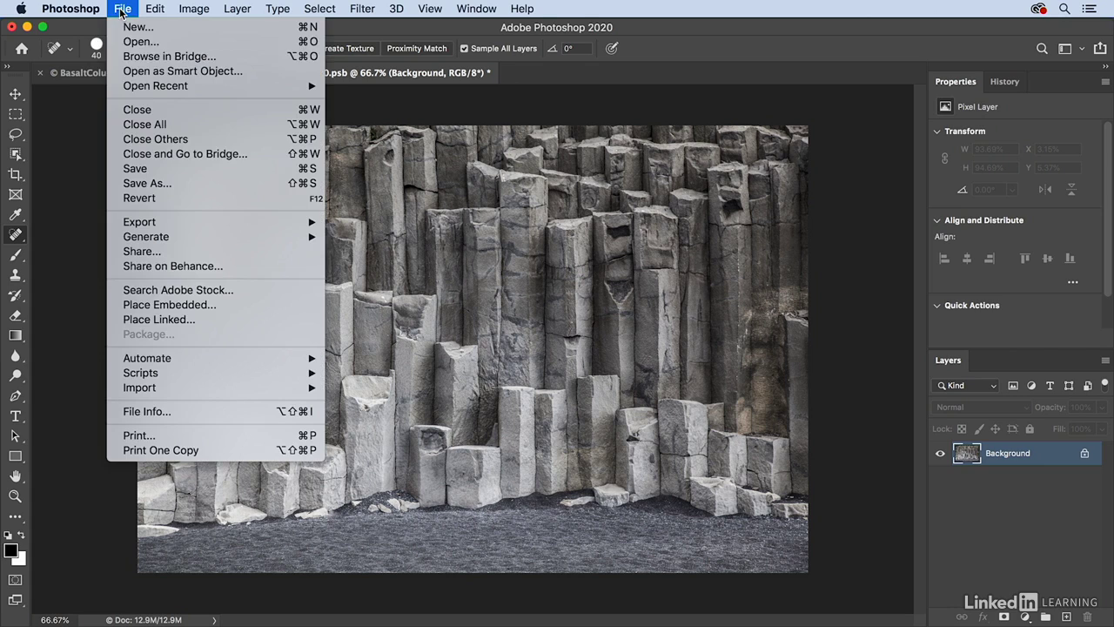
left_click(144, 171)
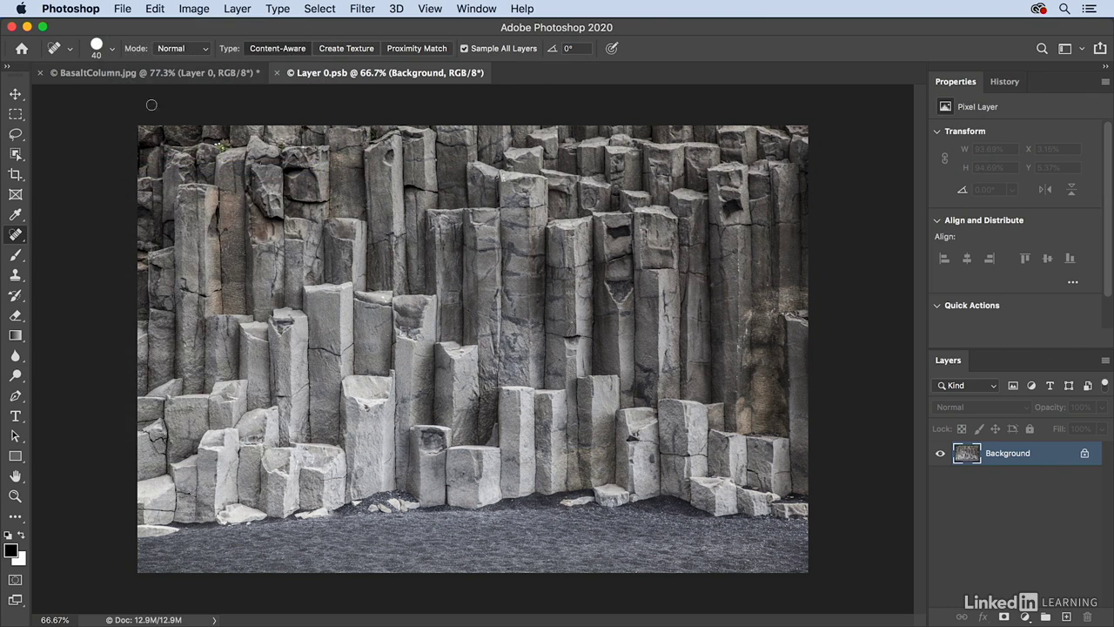
left_click(123, 9)
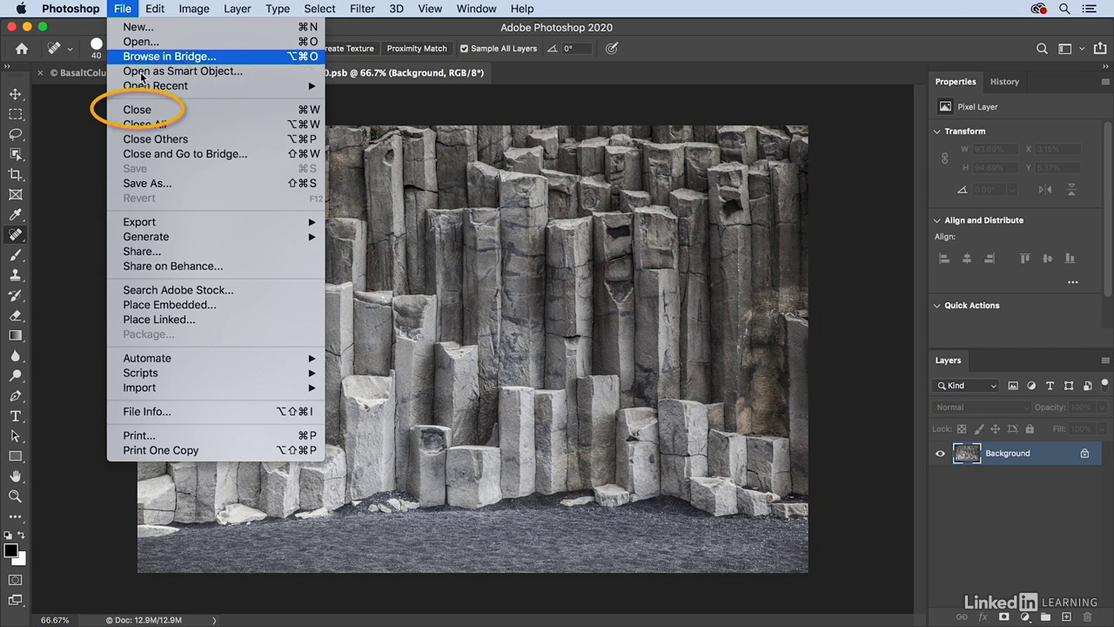
left_click(161, 111)
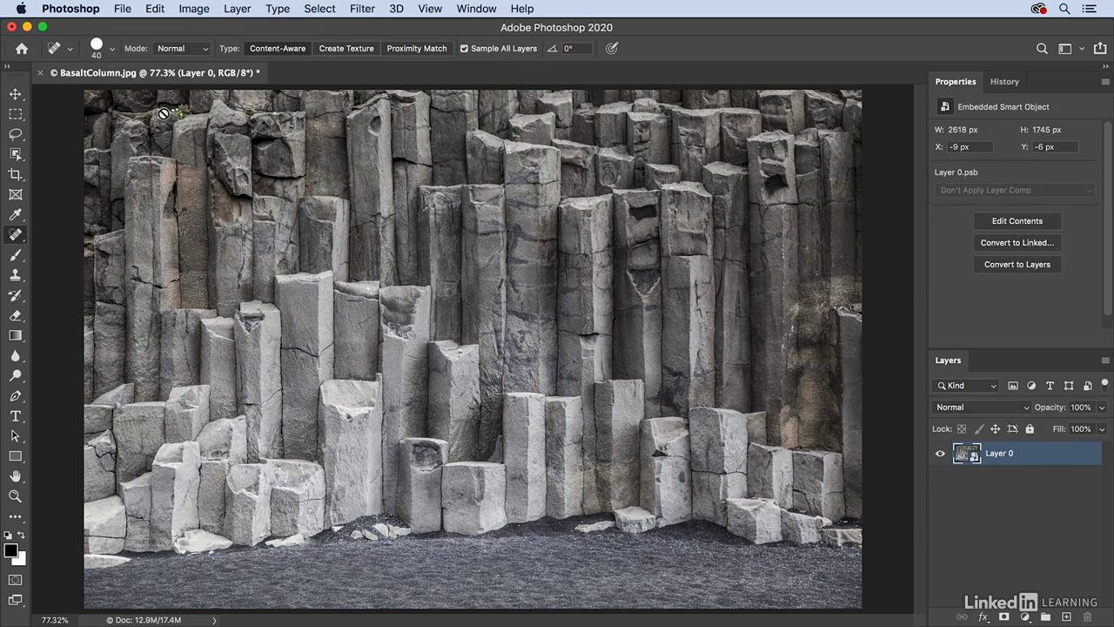